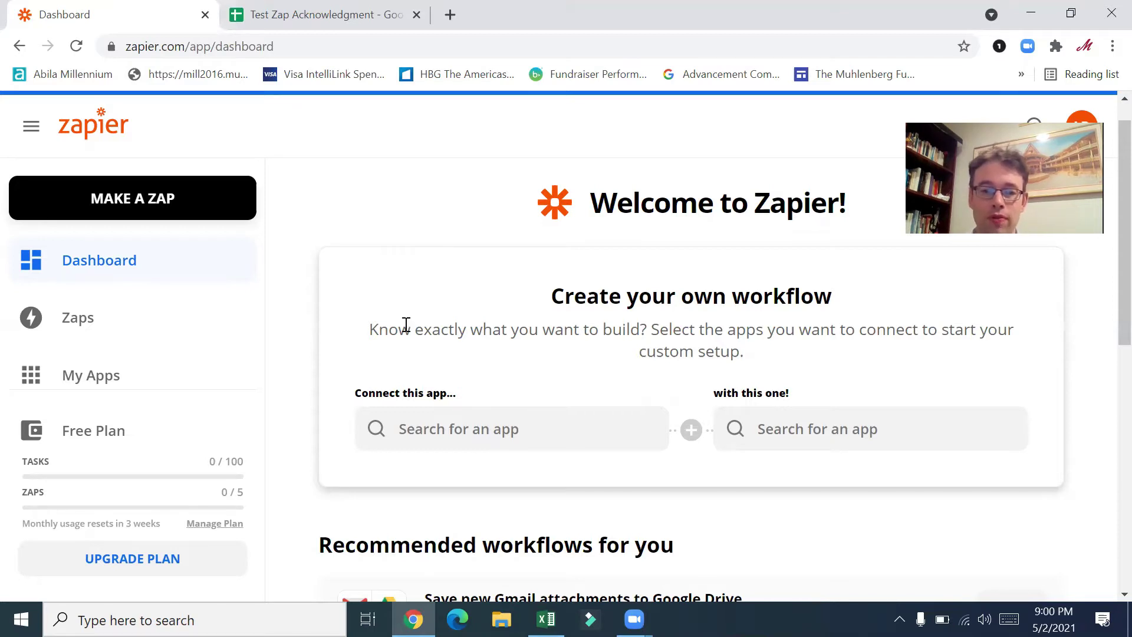
- Choose Google Sheets as the app to connect and Gmail as its partner in the custom workflow
{"action": "left_click", "coordinate": [499, 428]}
{"action": "type", "text": "google seheets"}
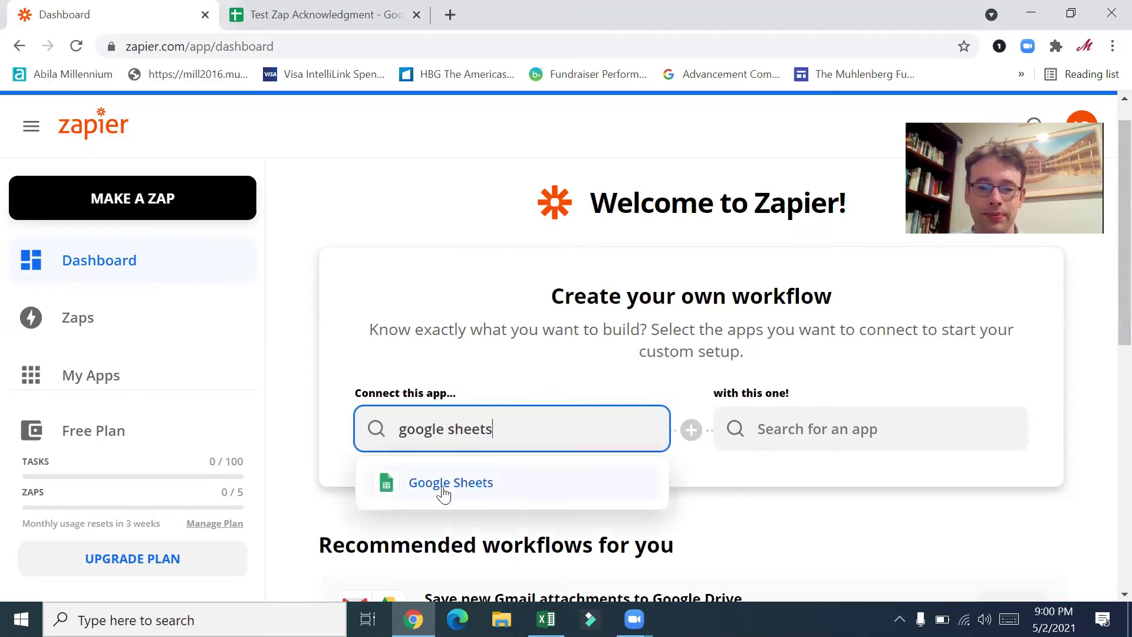
{"action": "left_click", "coordinate": [443, 487]}
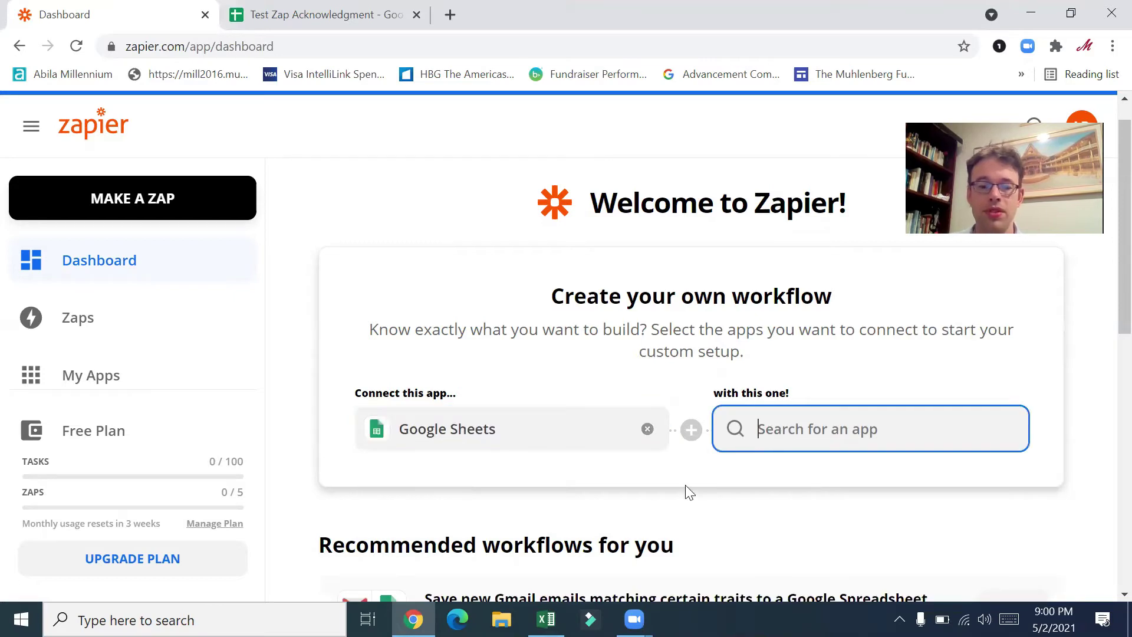
{"action": "type", "text": "gmail"}
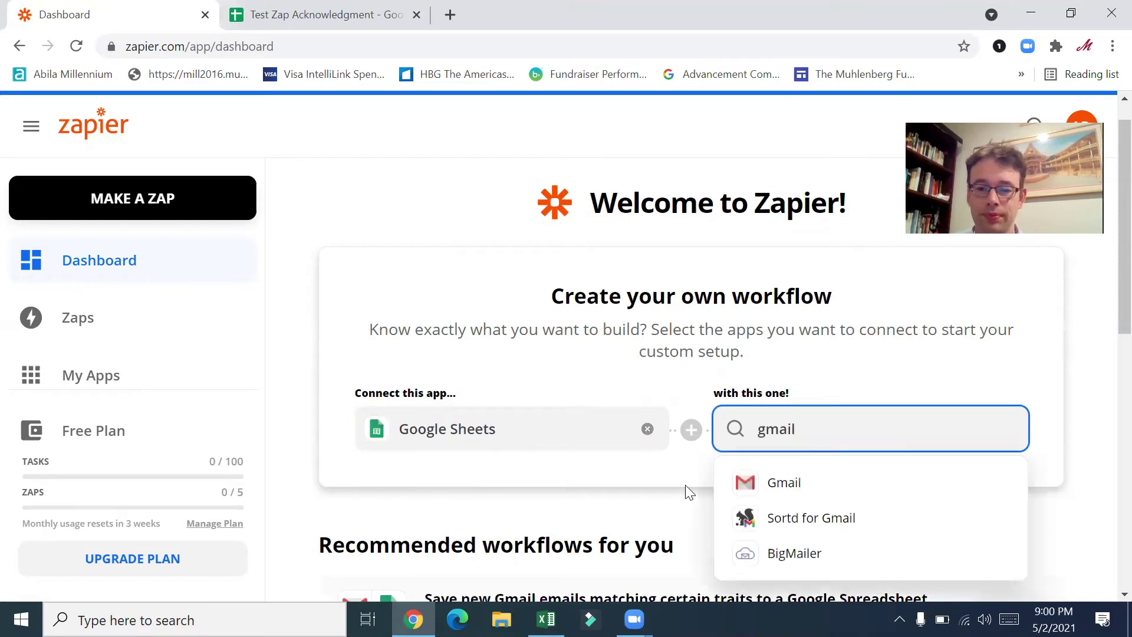
{"action": "left_click", "coordinate": [766, 480]}
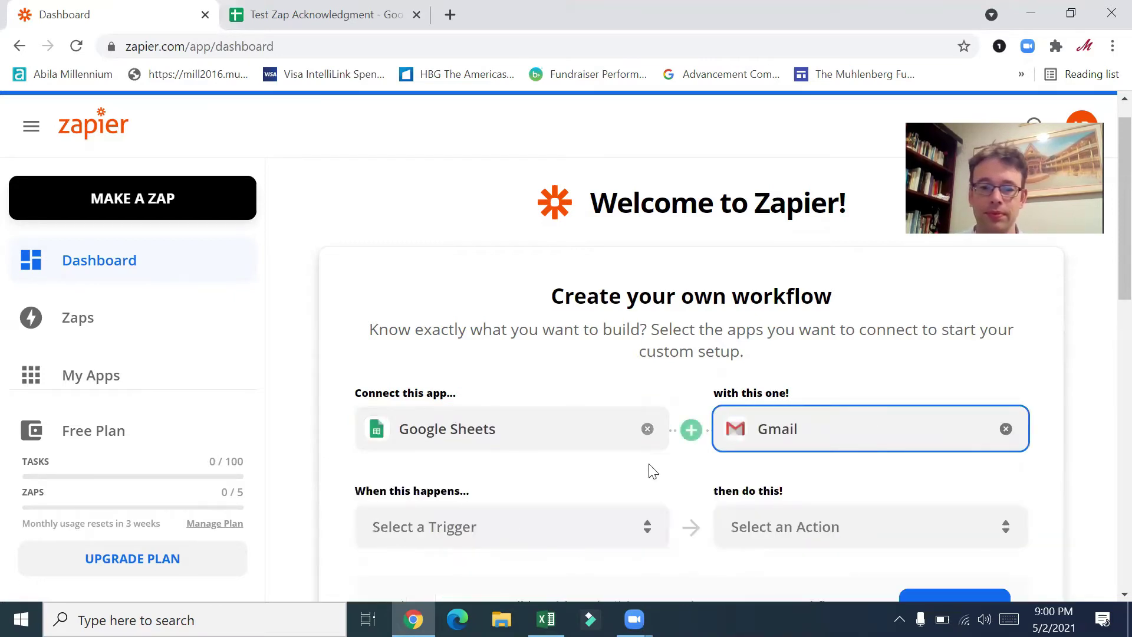
- Set the workflow's trigger to New Spreadsheet Row in Google Sheets
{"action": "scroll", "coordinate": [584, 468], "scroll_direction": "down", "scroll_amount": 2}
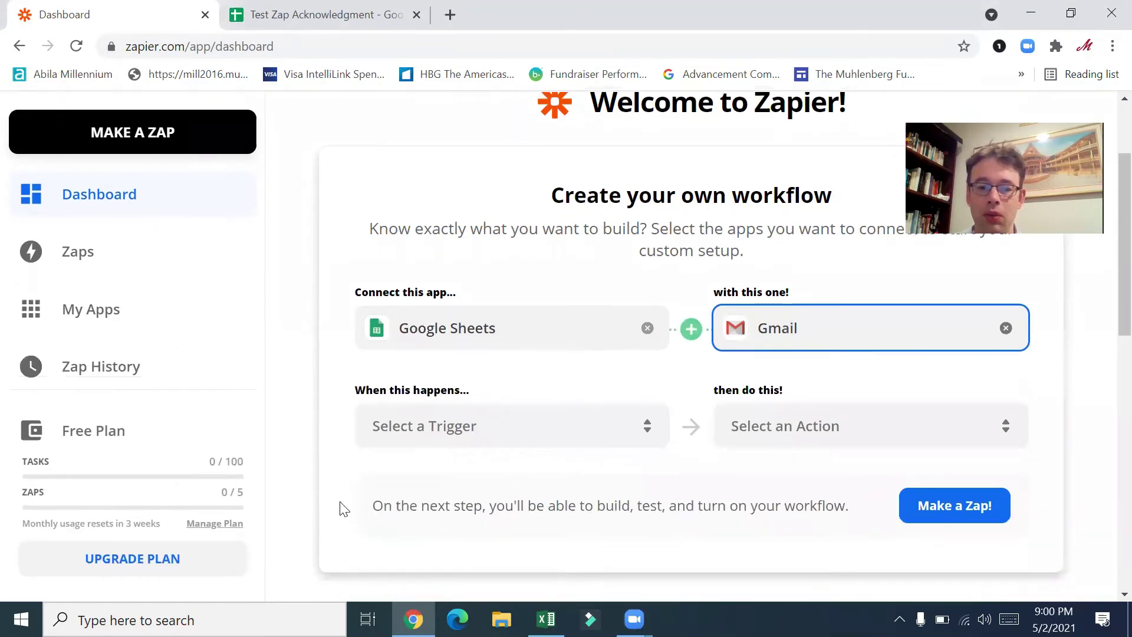
{"action": "left_click", "coordinate": [645, 439]}
{"action": "scroll", "coordinate": [497, 507], "scroll_direction": "down", "scroll_amount": 1}
{"action": "scroll", "coordinate": [498, 507], "scroll_direction": "down", "scroll_amount": 3}
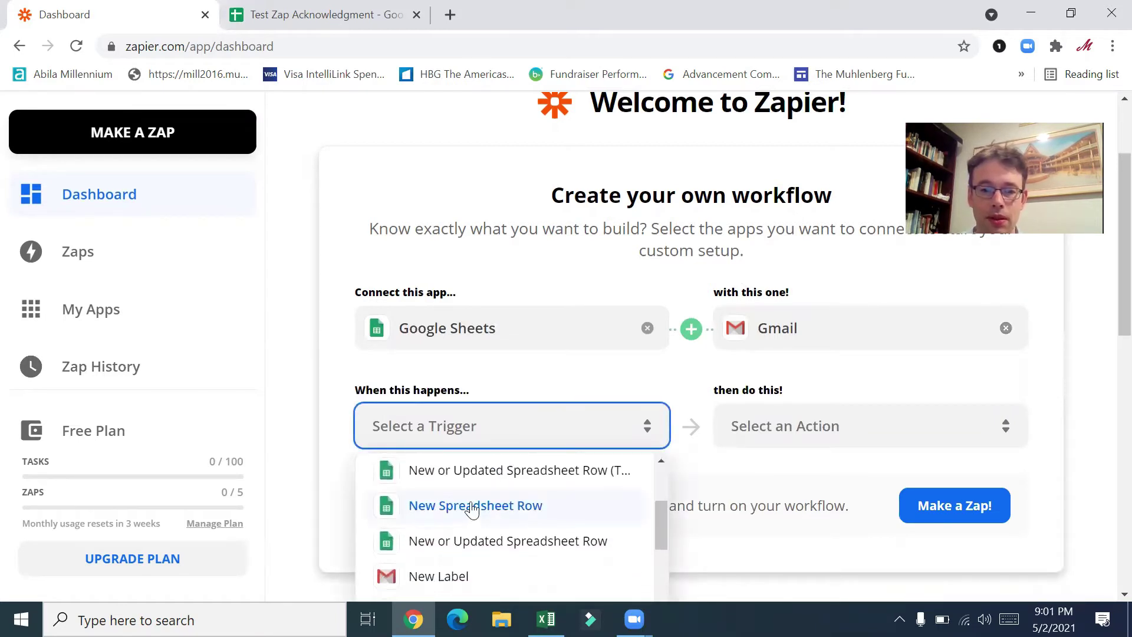
{"action": "left_click", "coordinate": [472, 505]}
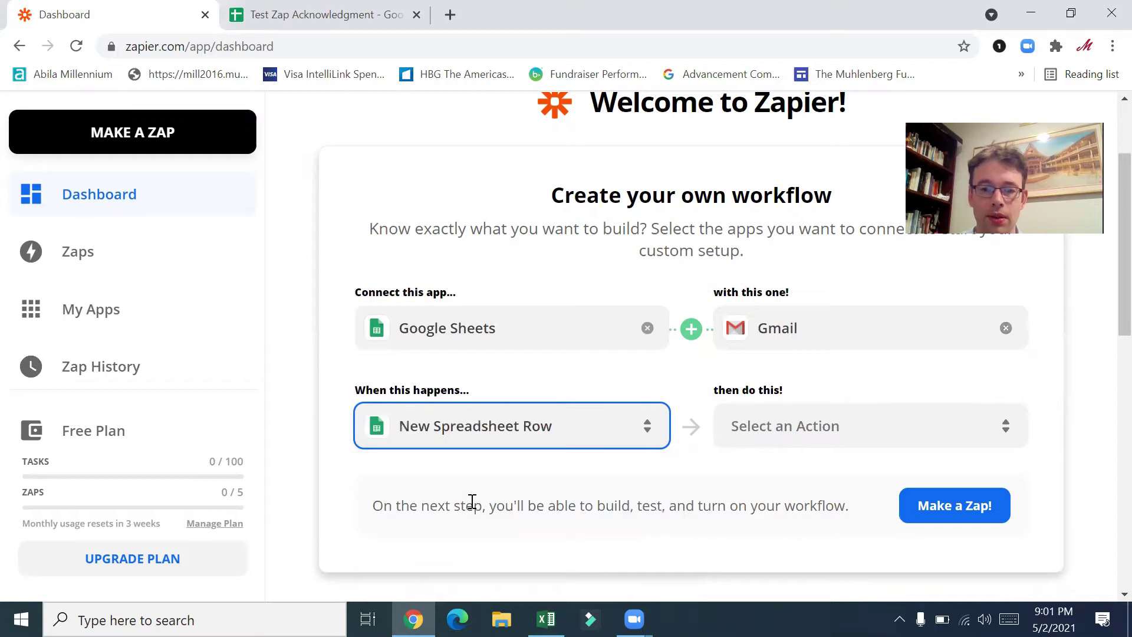
- Set the workflow's action to Create Draft in Gmail and open the resulting Zap for setup
{"action": "left_click", "coordinate": [813, 431]}
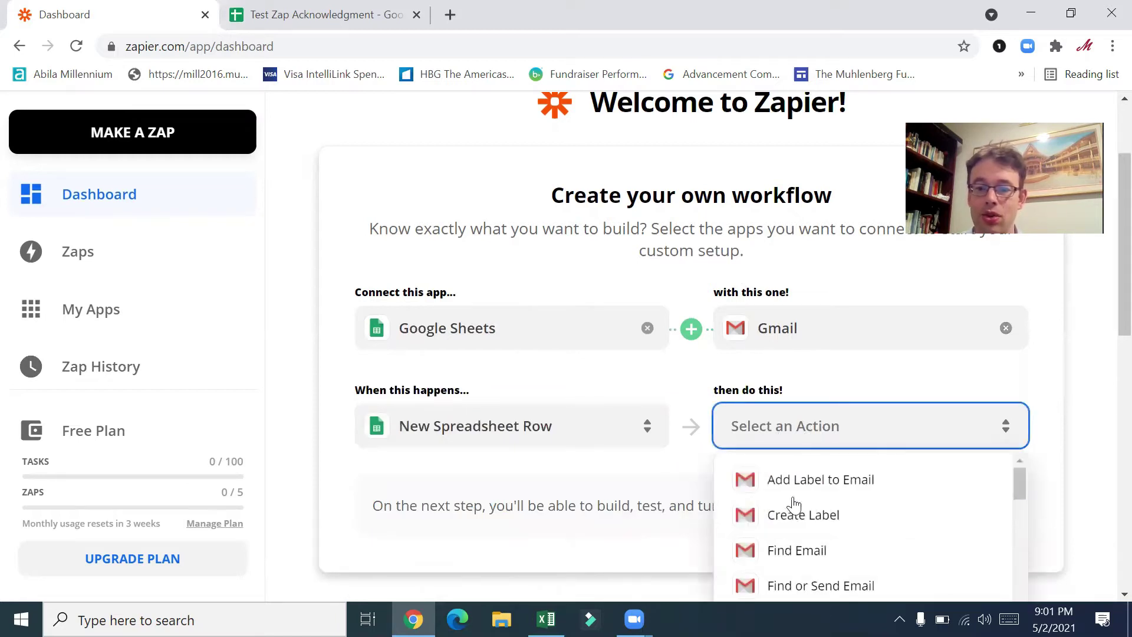
{"action": "scroll", "coordinate": [788, 536], "scroll_direction": "down", "scroll_amount": 2}
{"action": "scroll", "coordinate": [787, 536], "scroll_direction": "down", "scroll_amount": 2}
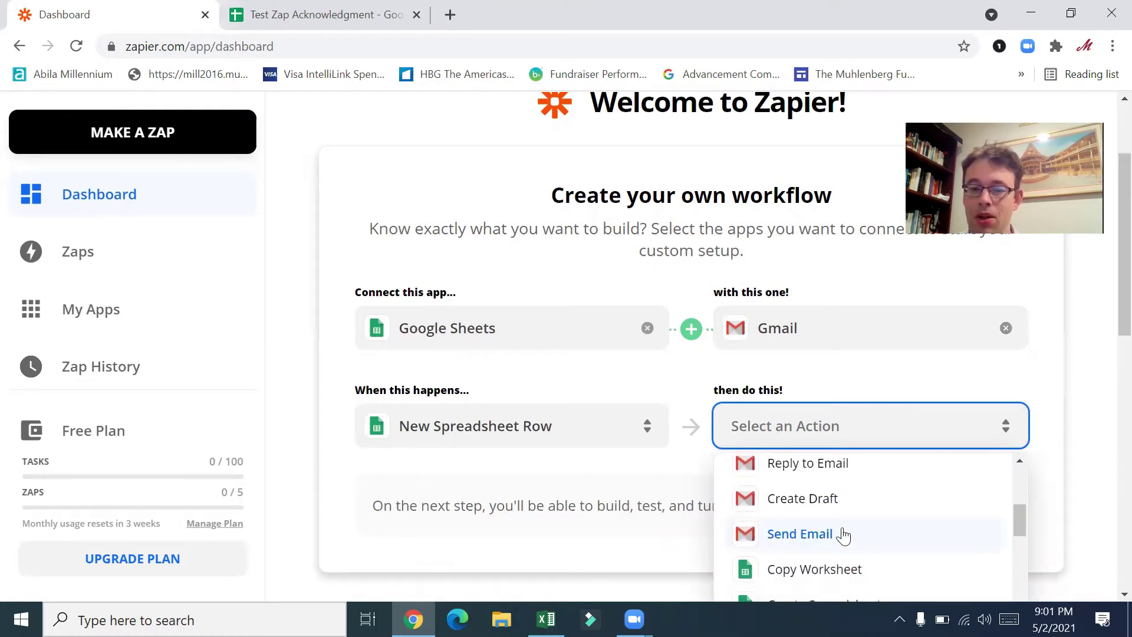
{"action": "left_click", "coordinate": [782, 500]}
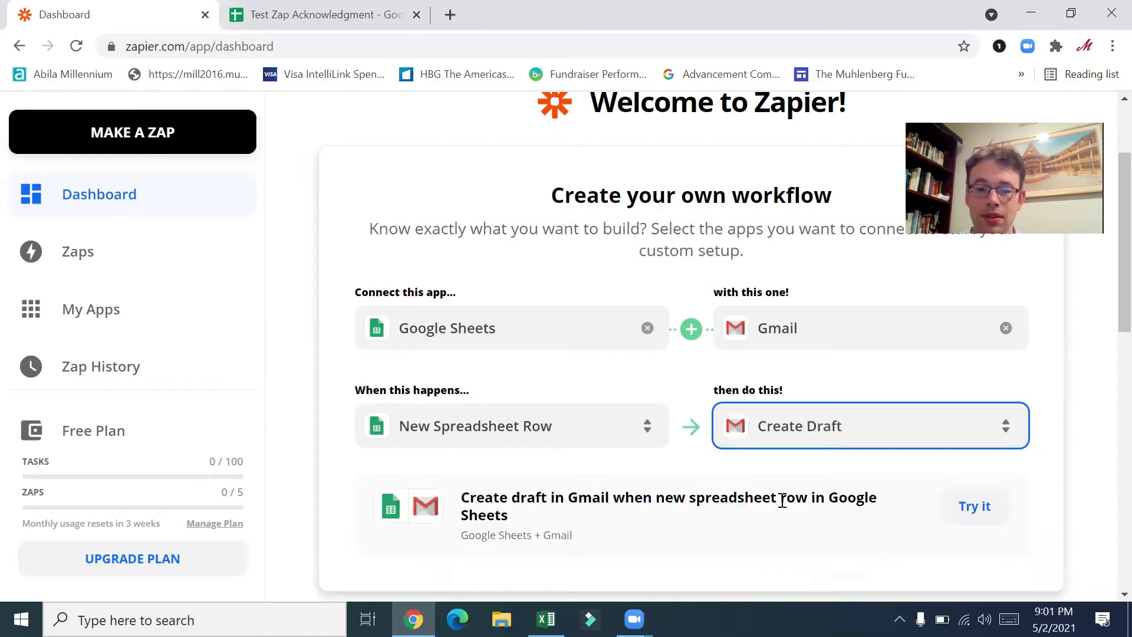
{"action": "left_click", "coordinate": [974, 513]}
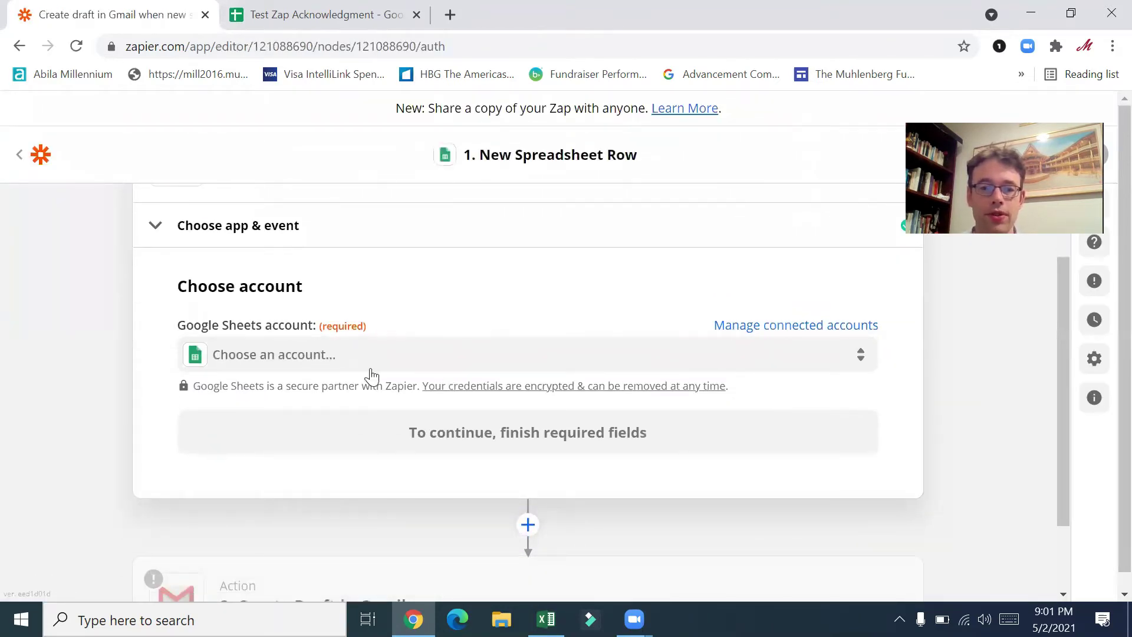
- Select the already connected Google Sheets account for the trigger and proceed to the trigger setup
{"action": "left_click", "coordinate": [373, 361]}
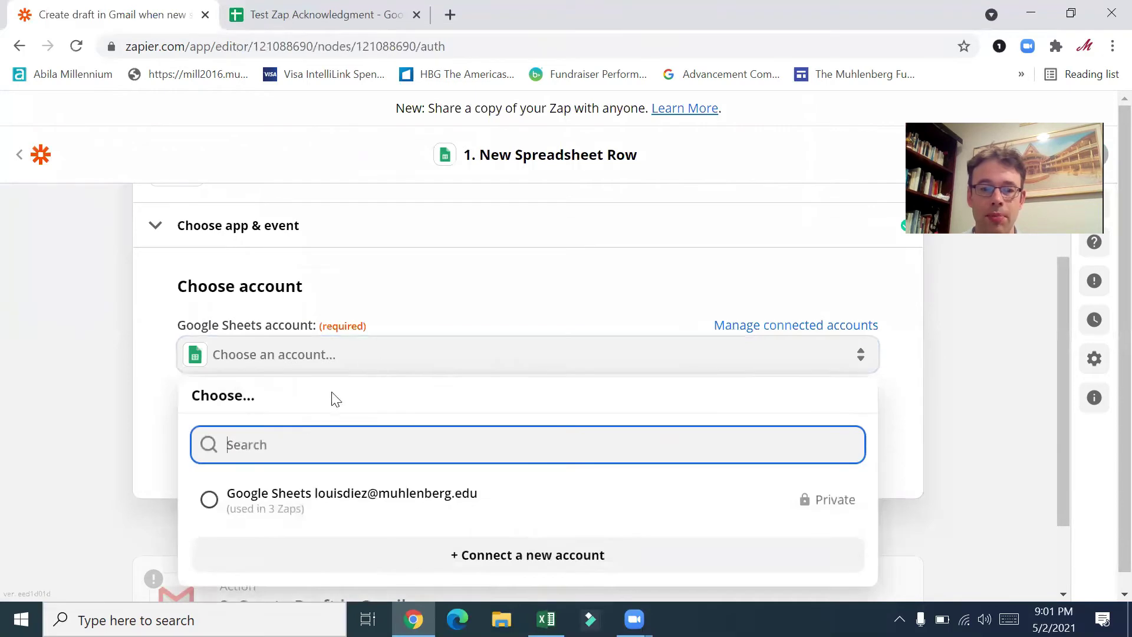
{"action": "left_click", "coordinate": [212, 505]}
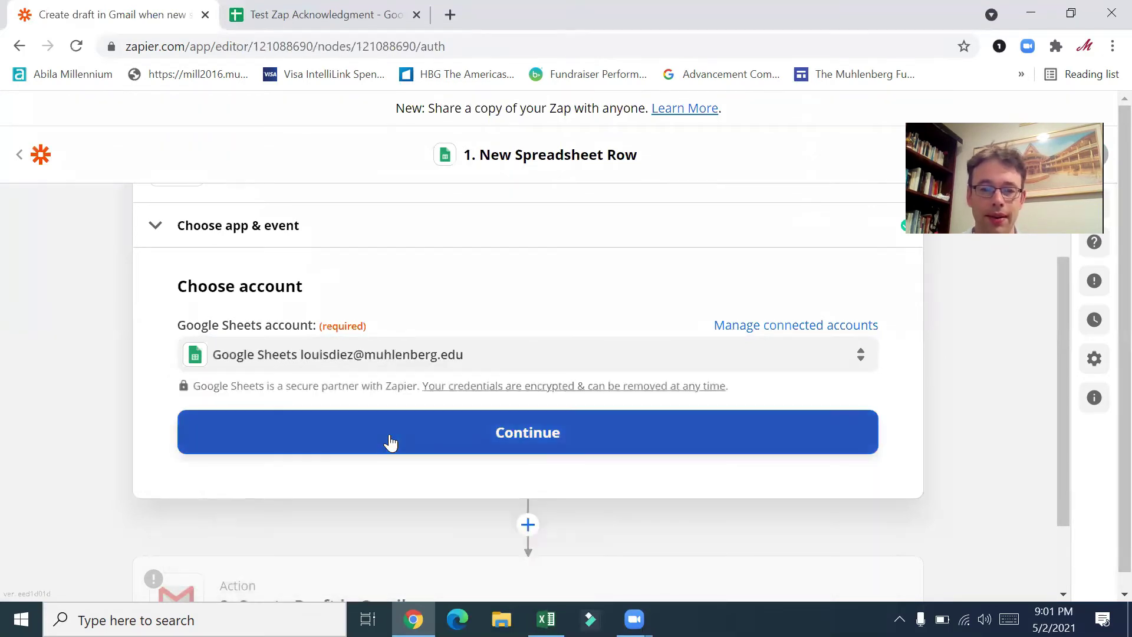
{"action": "left_click", "coordinate": [431, 441]}
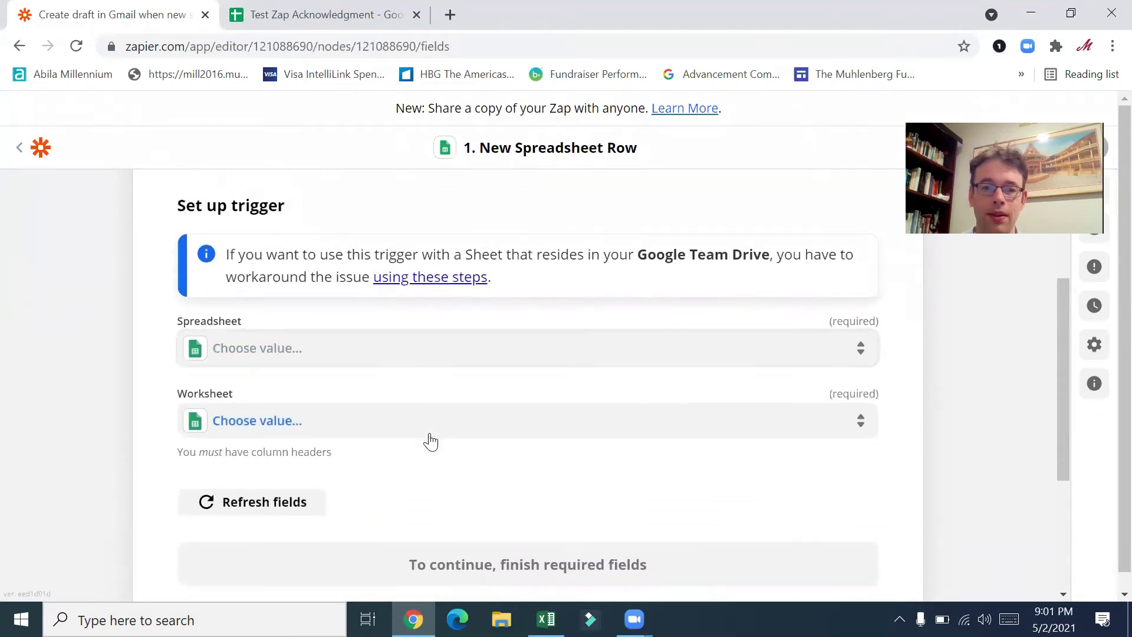
- Set the trigger's spreadsheet to Test Zap Acknowledgment and its worksheet to Sheet1, and proceed to testing
{"action": "left_click", "coordinate": [336, 363]}
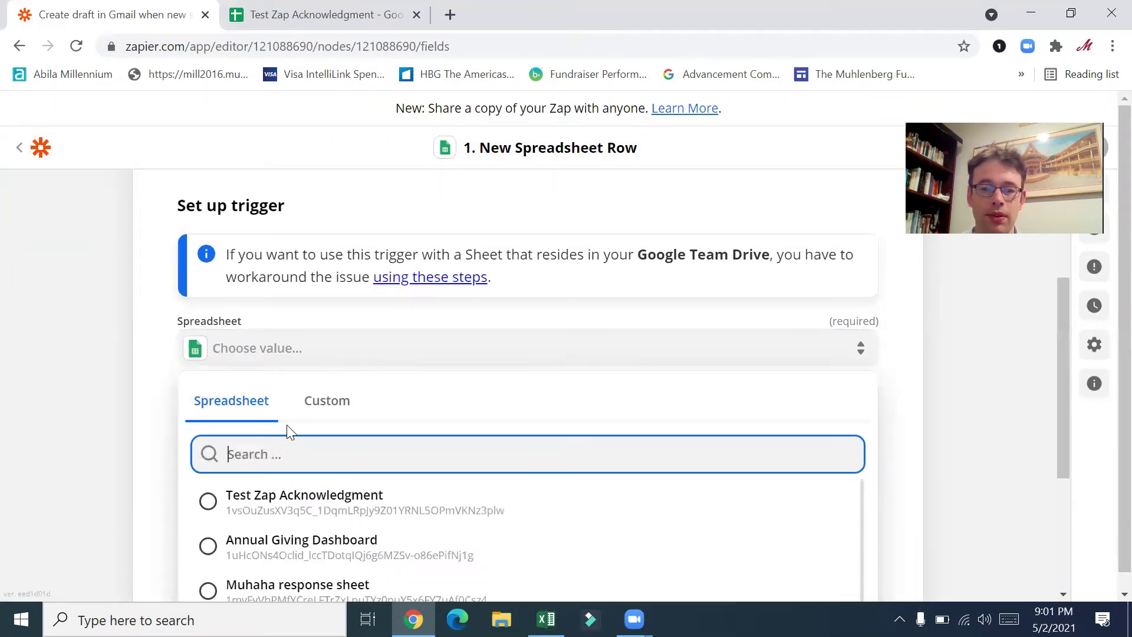
{"action": "left_click", "coordinate": [209, 501]}
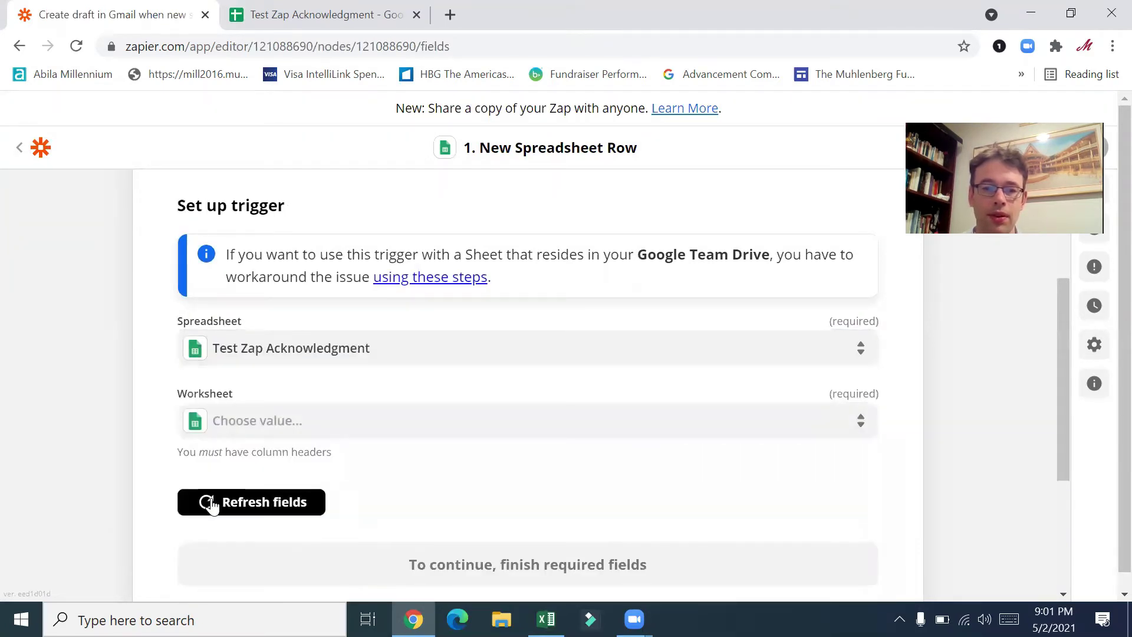
{"action": "left_click", "coordinate": [311, 423]}
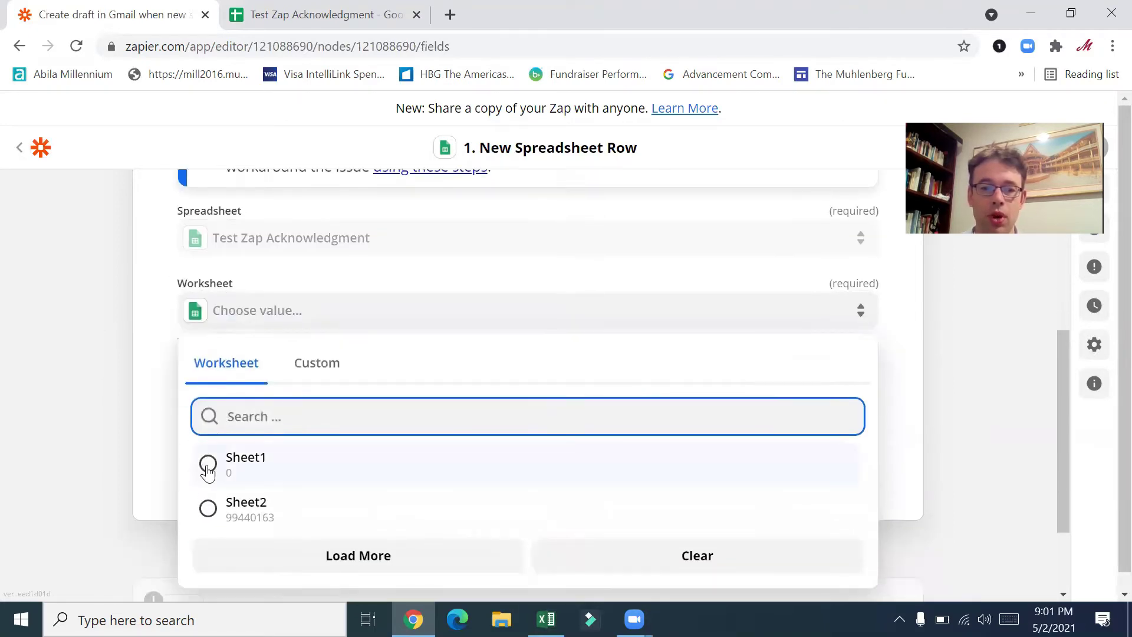
{"action": "left_click", "coordinate": [205, 465]}
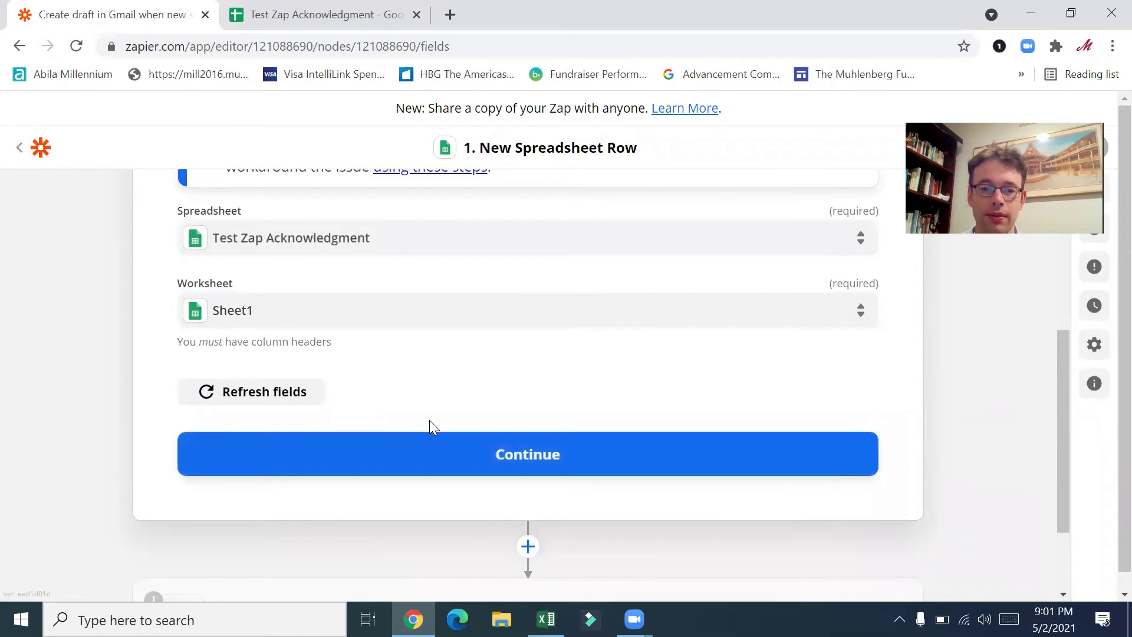
{"action": "left_click", "coordinate": [437, 451]}
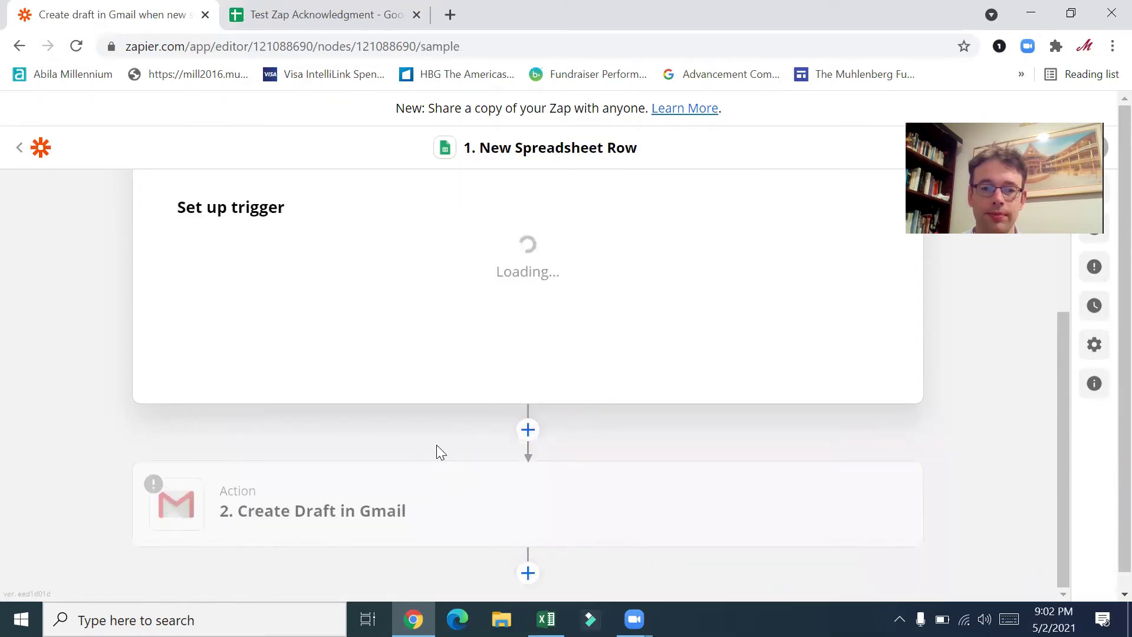
- Test the trigger, review the sample spreadsheet row and proceed to the Gmail action
{"action": "left_click", "coordinate": [500, 540]}
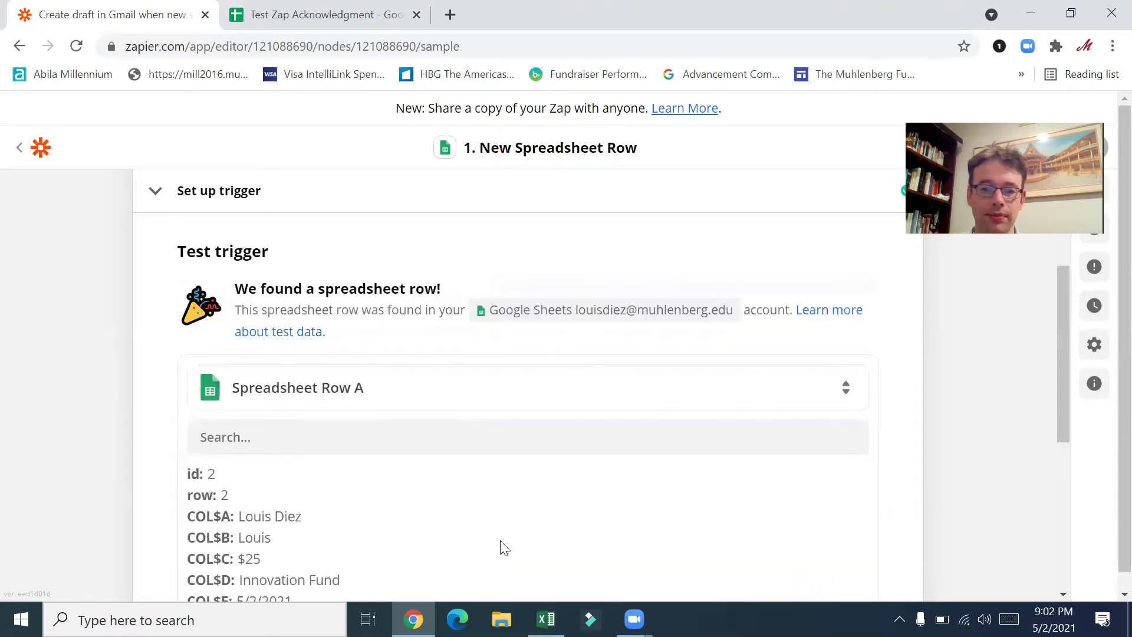
{"action": "scroll", "coordinate": [155, 502], "scroll_direction": "down", "scroll_amount": 3}
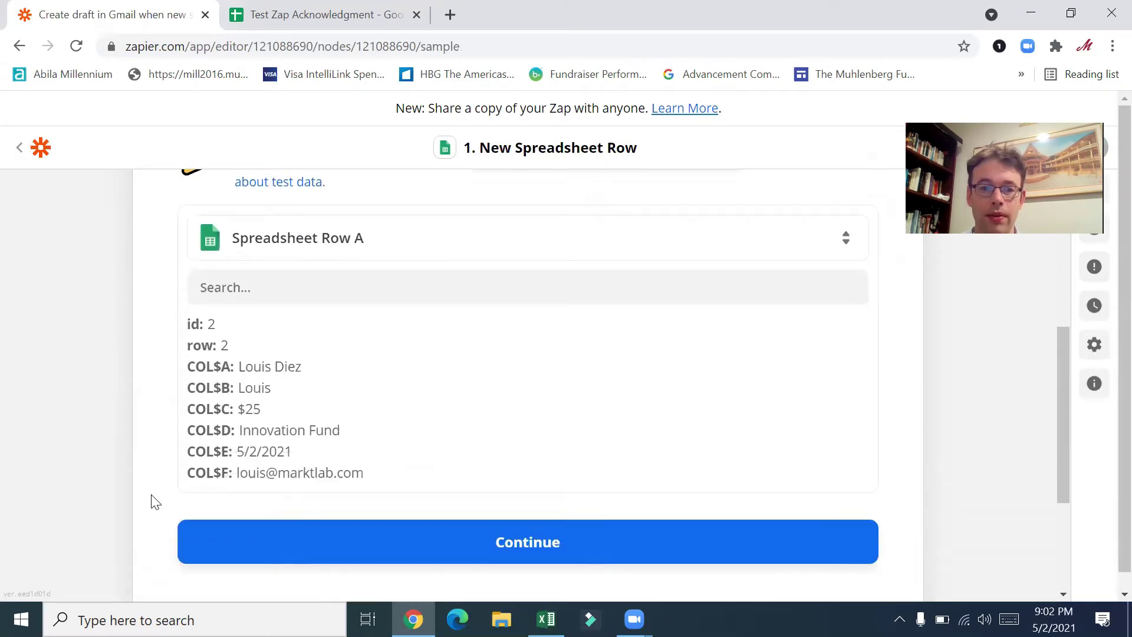
{"action": "left_click", "coordinate": [469, 533]}
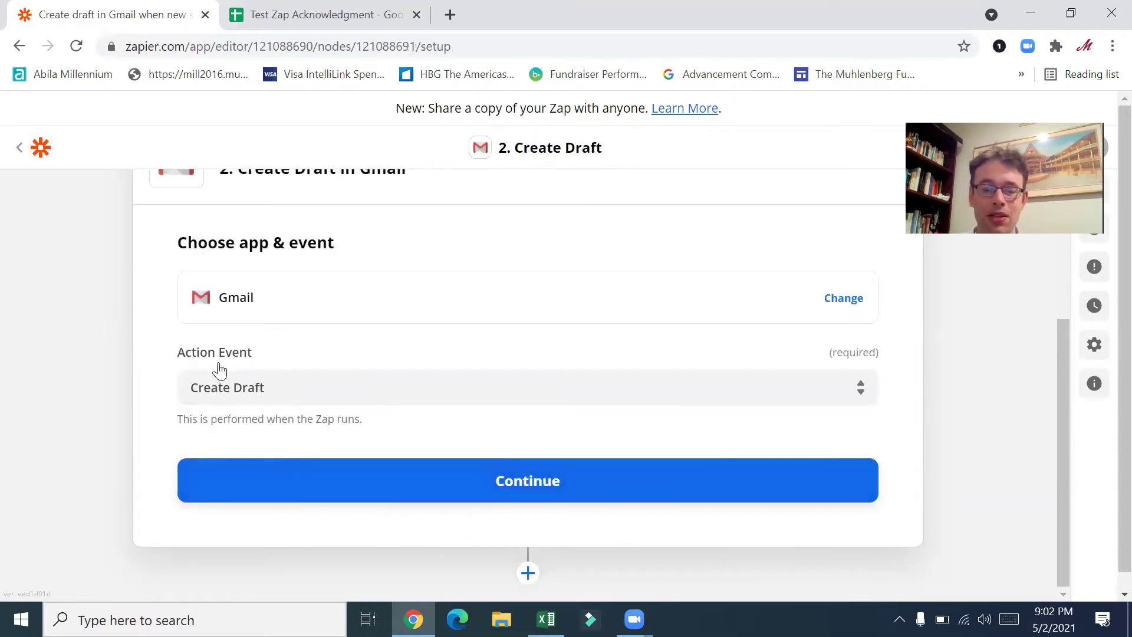
- Accept Create Draft as the Gmail action event and select the already connected Gmail account for it
{"action": "scroll", "coordinate": [216, 369], "scroll_direction": "up", "scroll_amount": 2}
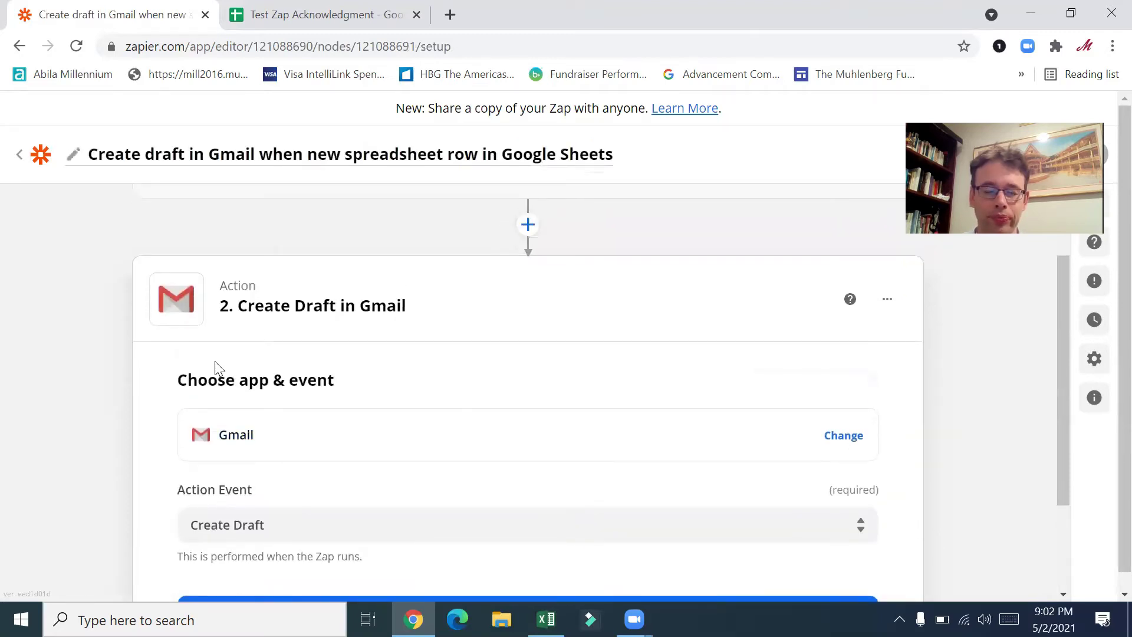
{"action": "scroll", "coordinate": [216, 369], "scroll_direction": "down", "scroll_amount": 1}
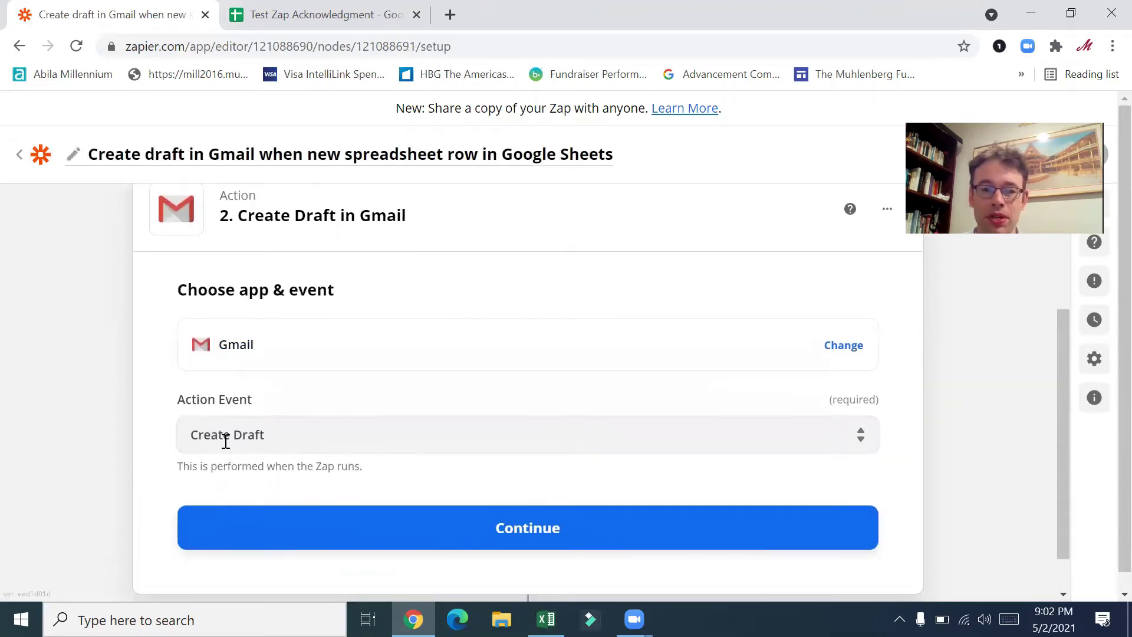
{"action": "left_click", "coordinate": [476, 532]}
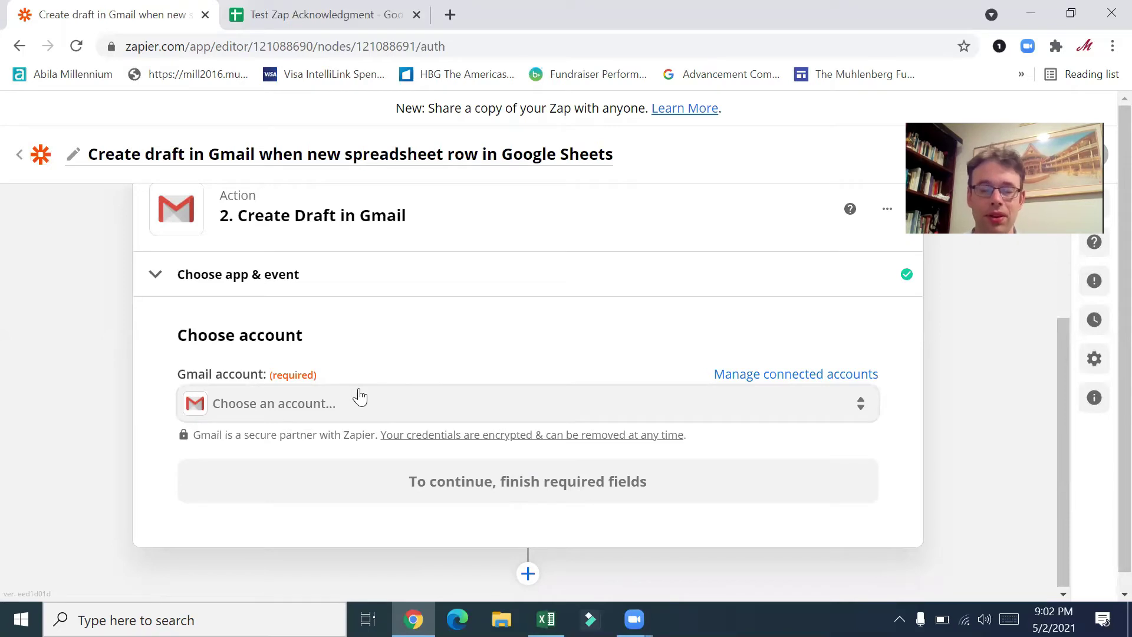
{"action": "left_click", "coordinate": [332, 415]}
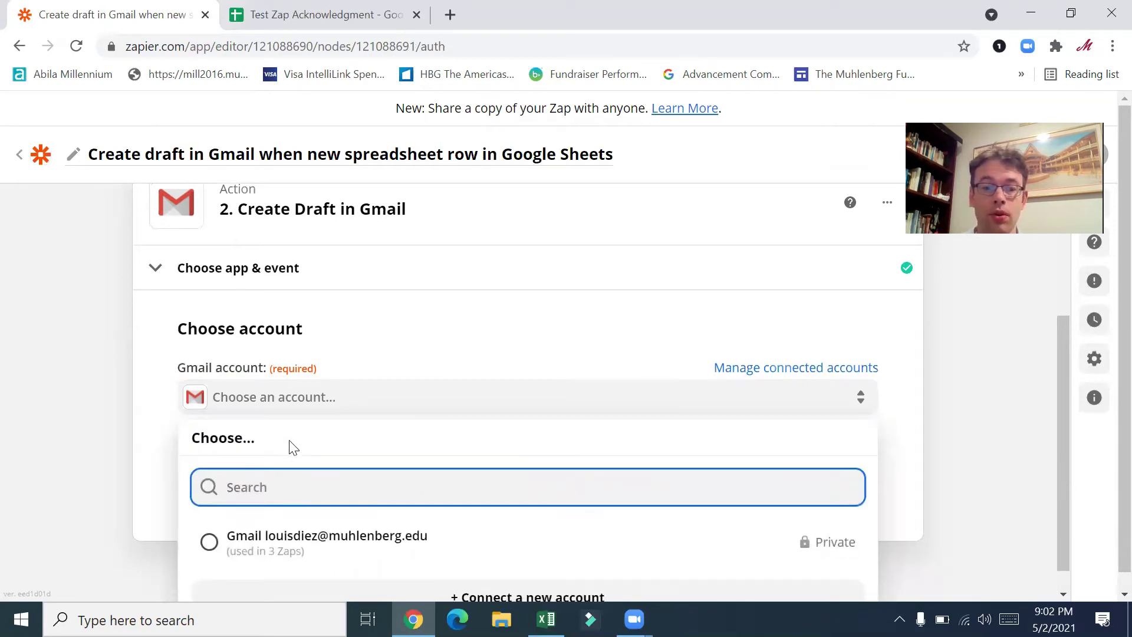
{"action": "left_click", "coordinate": [210, 532]}
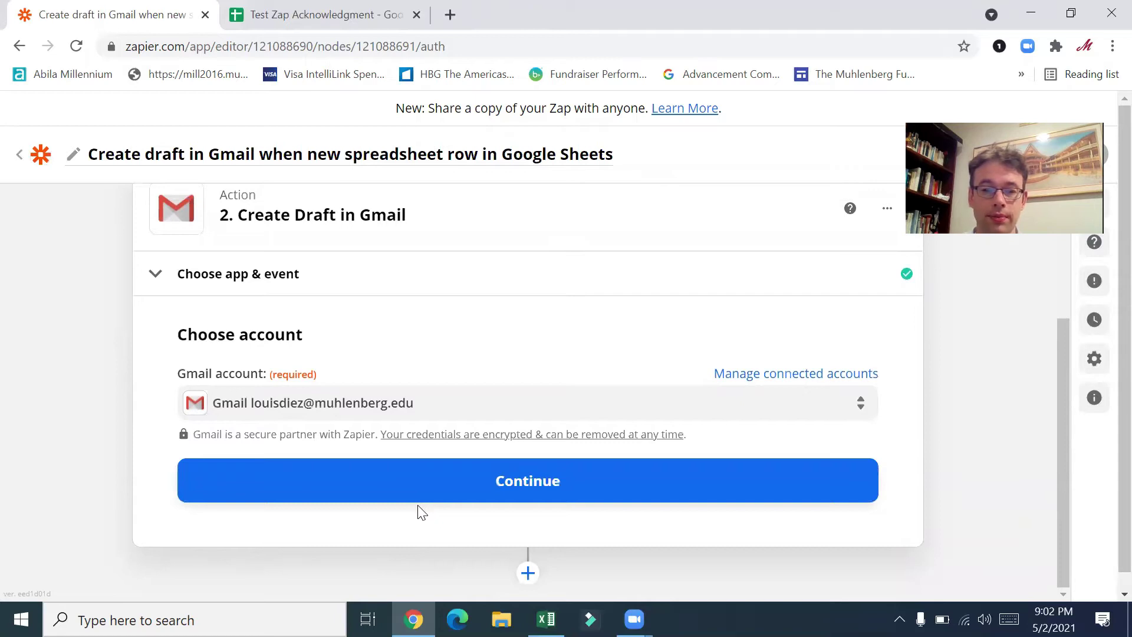
{"action": "left_click", "coordinate": [398, 492]}
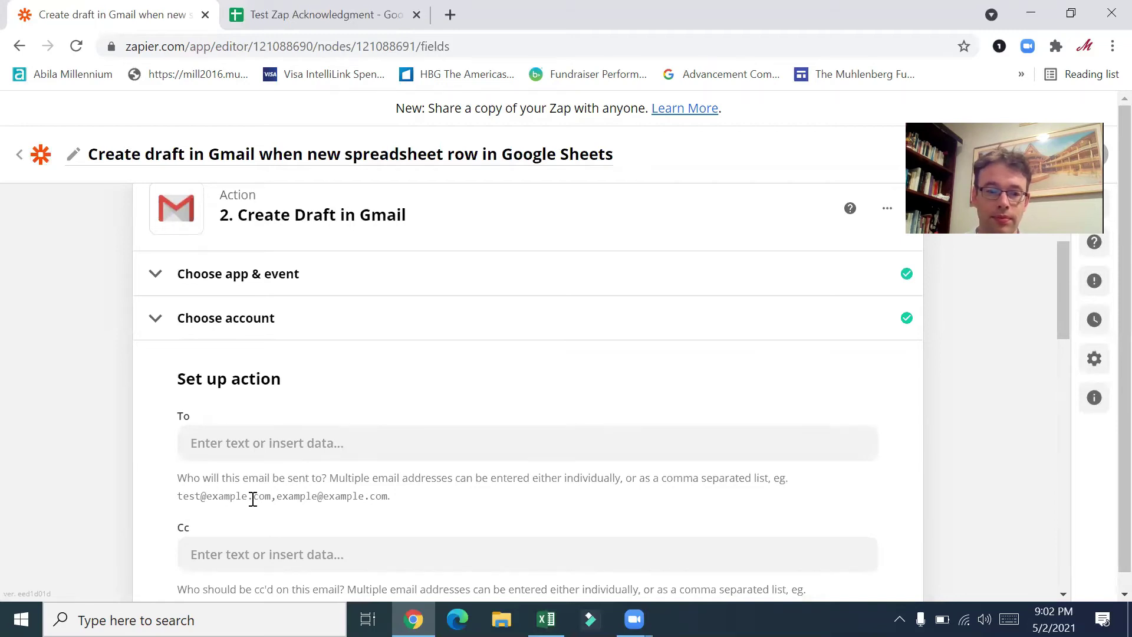
- Map the draft's To field to the Email column of the new spreadsheet row
{"action": "scroll", "coordinate": [253, 498], "scroll_direction": "down", "scroll_amount": 2}
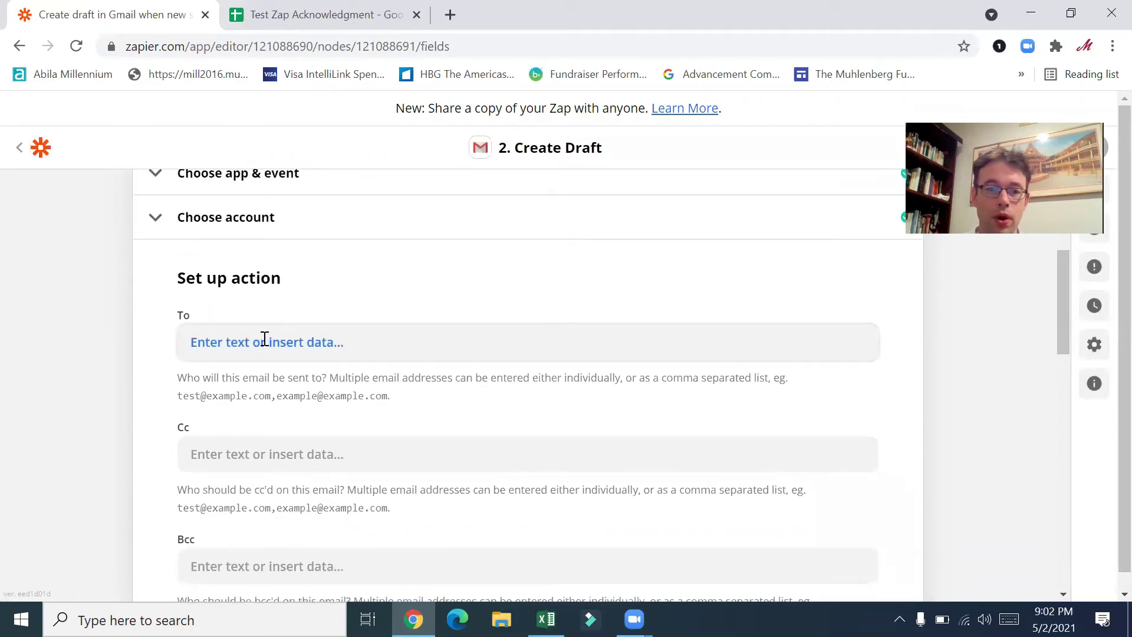
{"action": "left_click", "coordinate": [264, 339]}
{"action": "scroll", "coordinate": [266, 551], "scroll_direction": "down", "scroll_amount": 2}
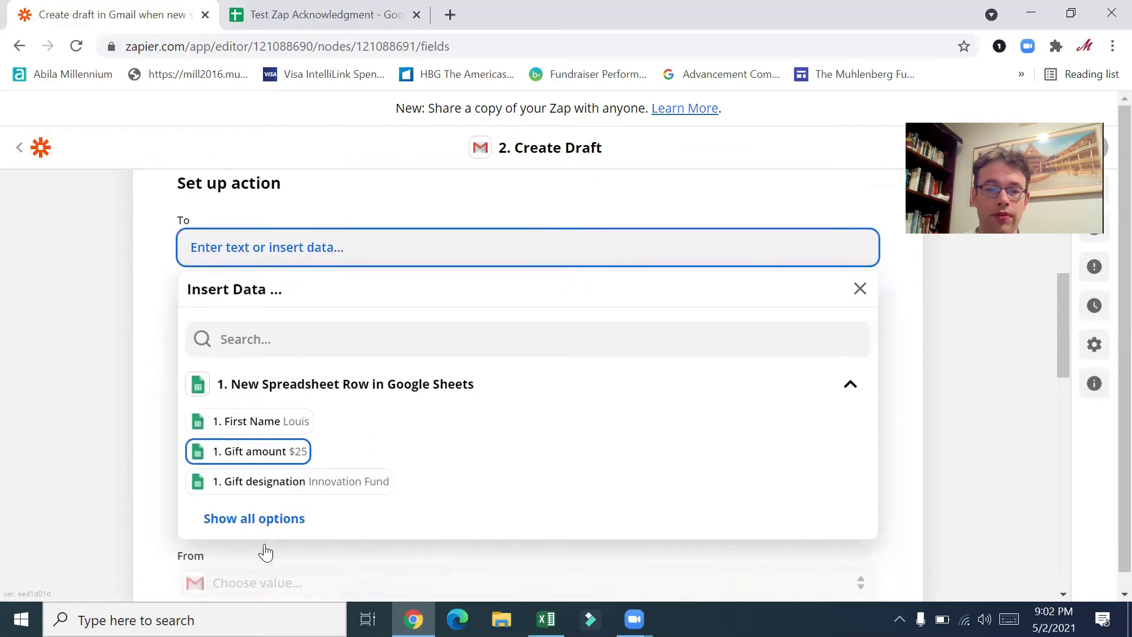
{"action": "left_click", "coordinate": [244, 524]}
{"action": "scroll", "coordinate": [245, 522], "scroll_direction": "down", "scroll_amount": 1}
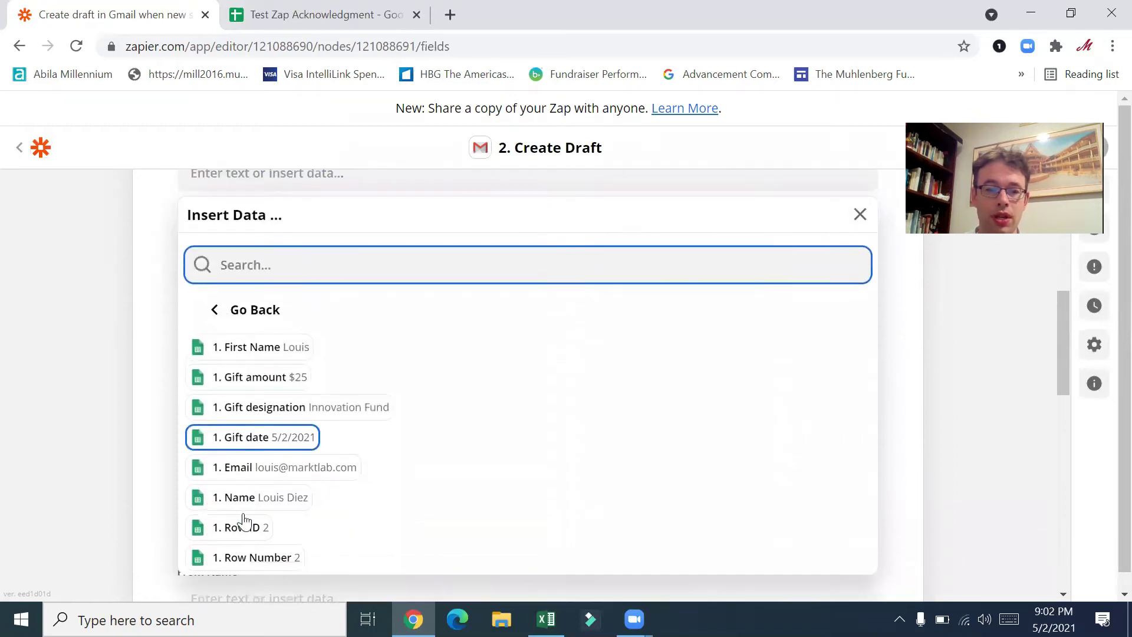
{"action": "scroll", "coordinate": [245, 522], "scroll_direction": "down", "scroll_amount": 1}
{"action": "left_click", "coordinate": [284, 451]}
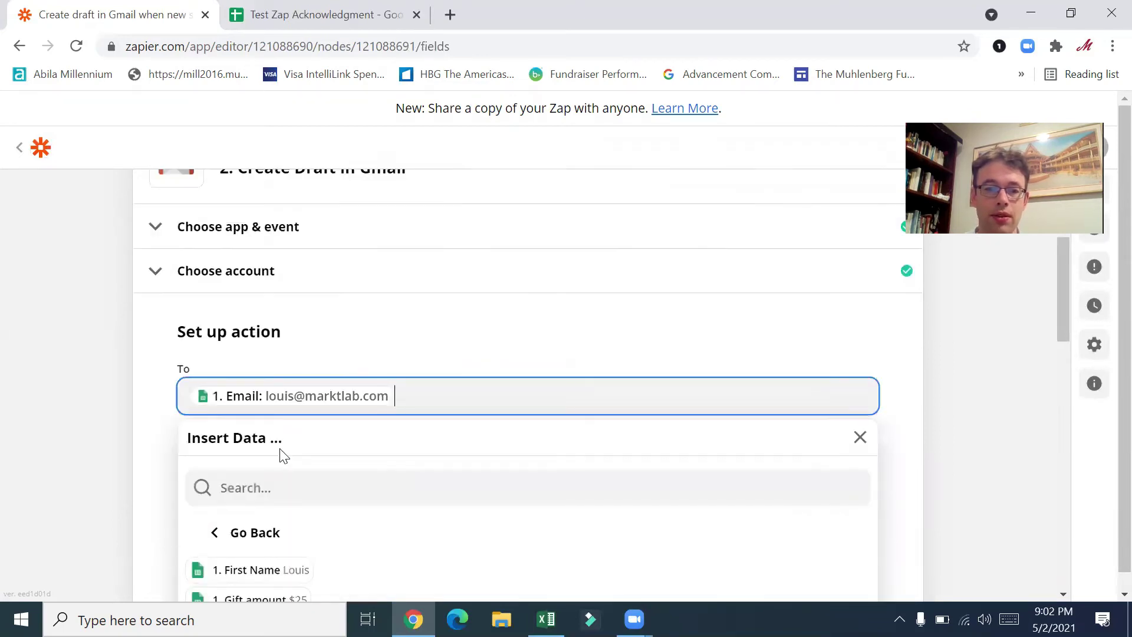
{"action": "scroll", "coordinate": [362, 395], "scroll_direction": "down", "scroll_amount": 3}
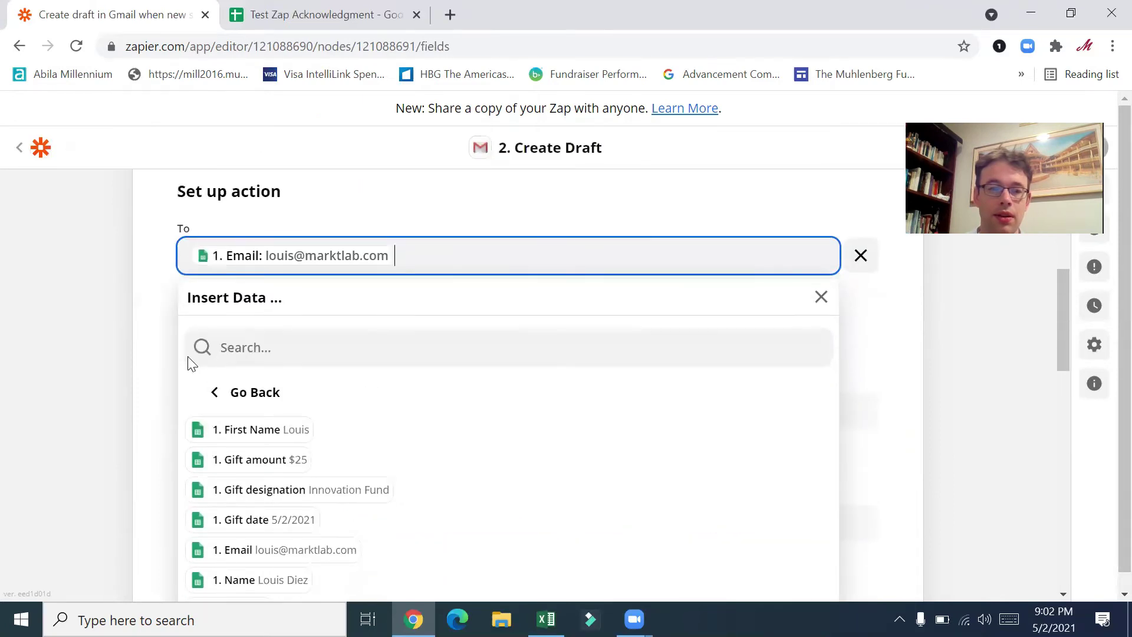
{"action": "left_click", "coordinate": [166, 364]}
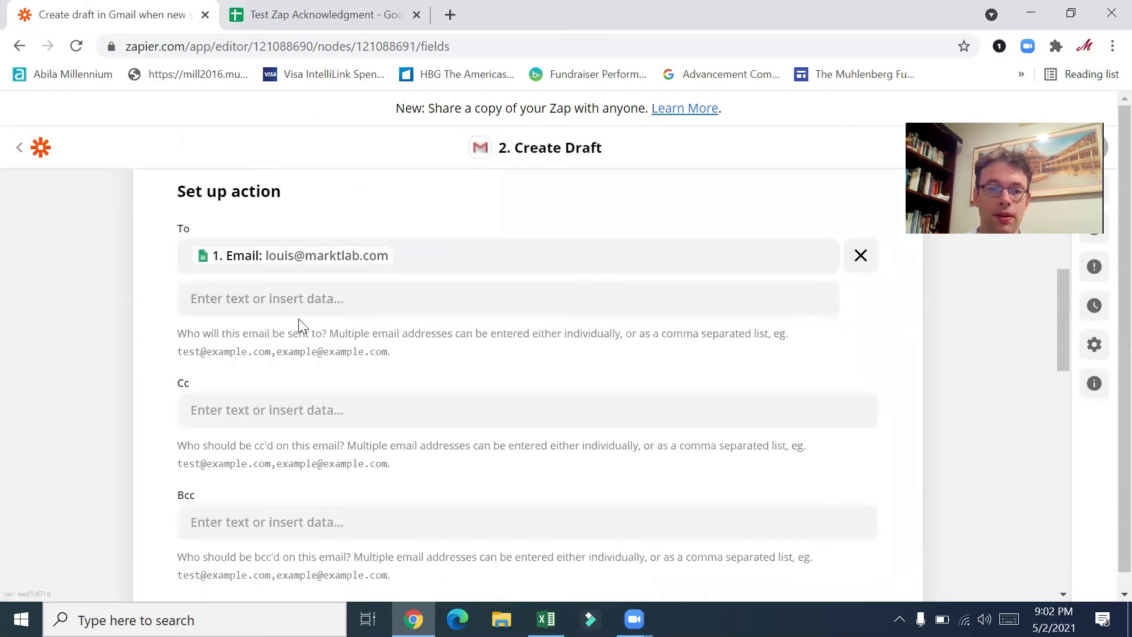
{"action": "scroll", "coordinate": [263, 412], "scroll_direction": "down", "scroll_amount": 2}
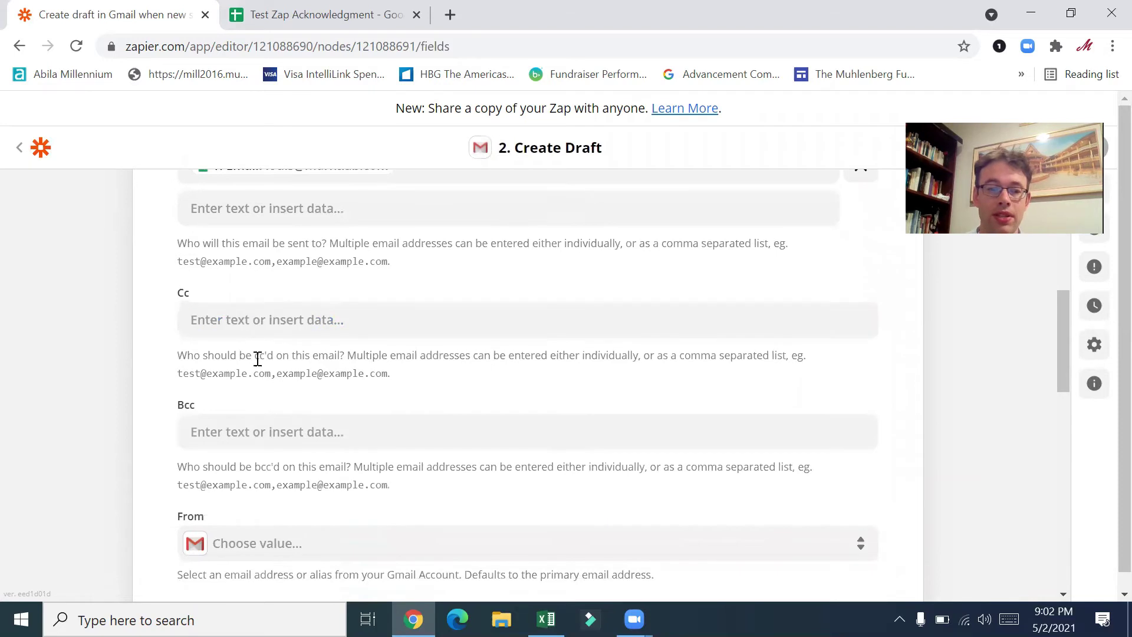
- Set the draft's From address to the connected Gmail account's e-mail address
{"action": "scroll", "coordinate": [226, 431], "scroll_direction": "down", "scroll_amount": 4}
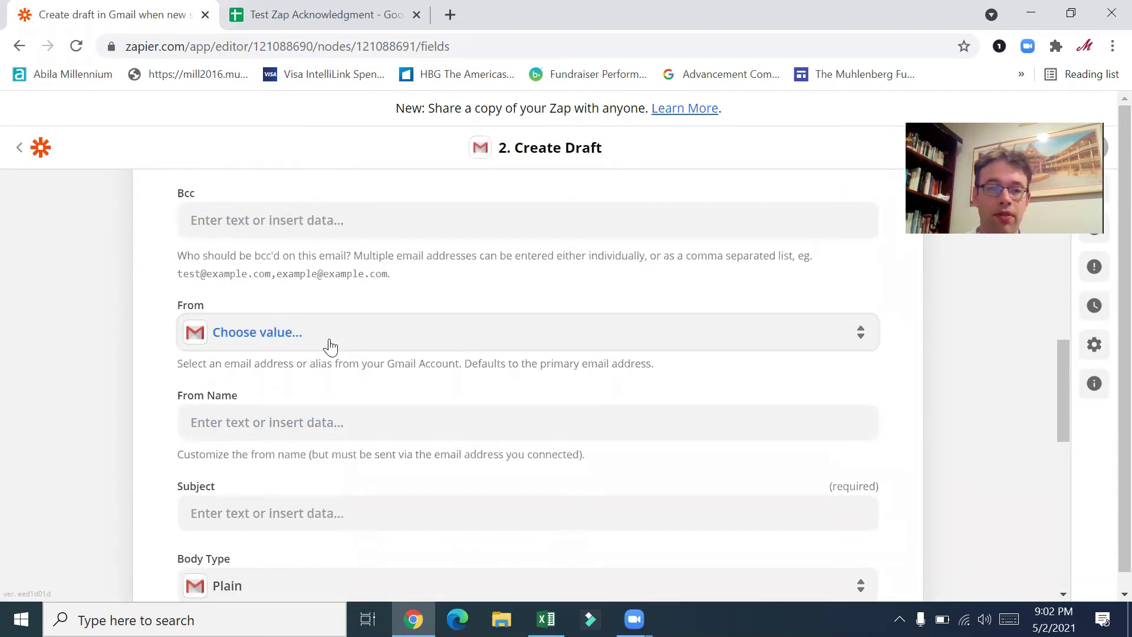
{"action": "left_click", "coordinate": [330, 347]}
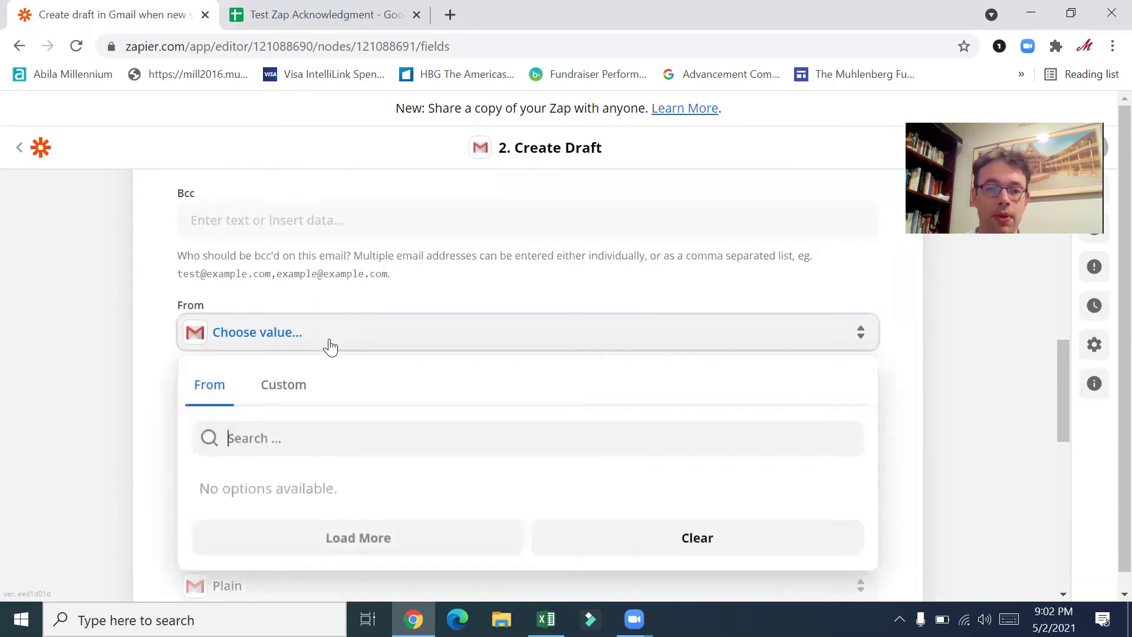
{"action": "left_click", "coordinate": [168, 370]}
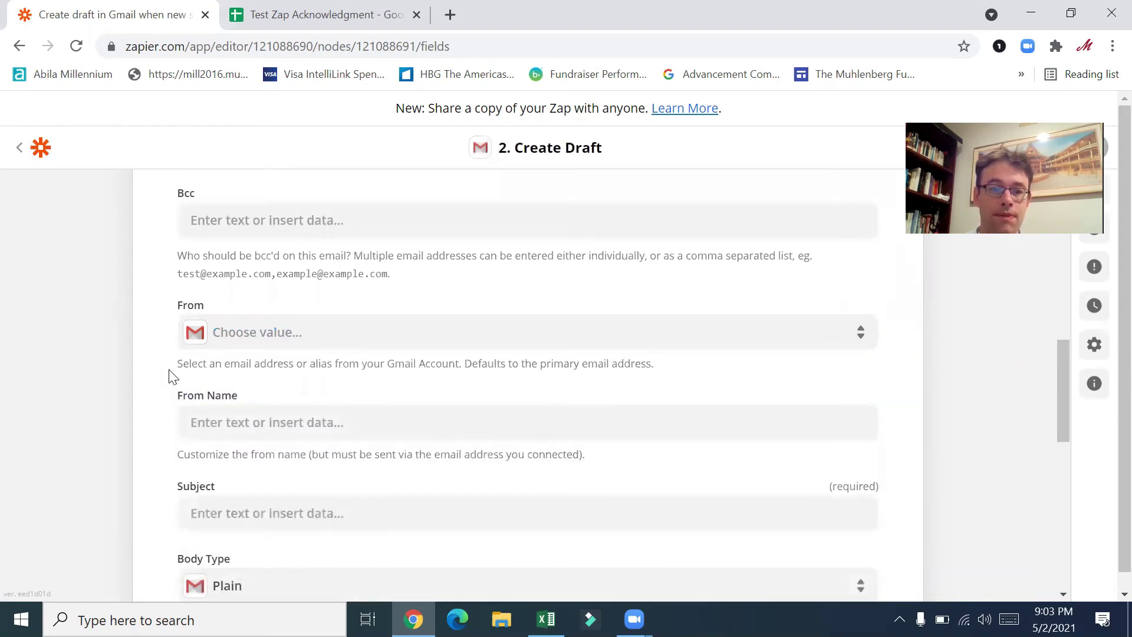
{"action": "left_click", "coordinate": [348, 342]}
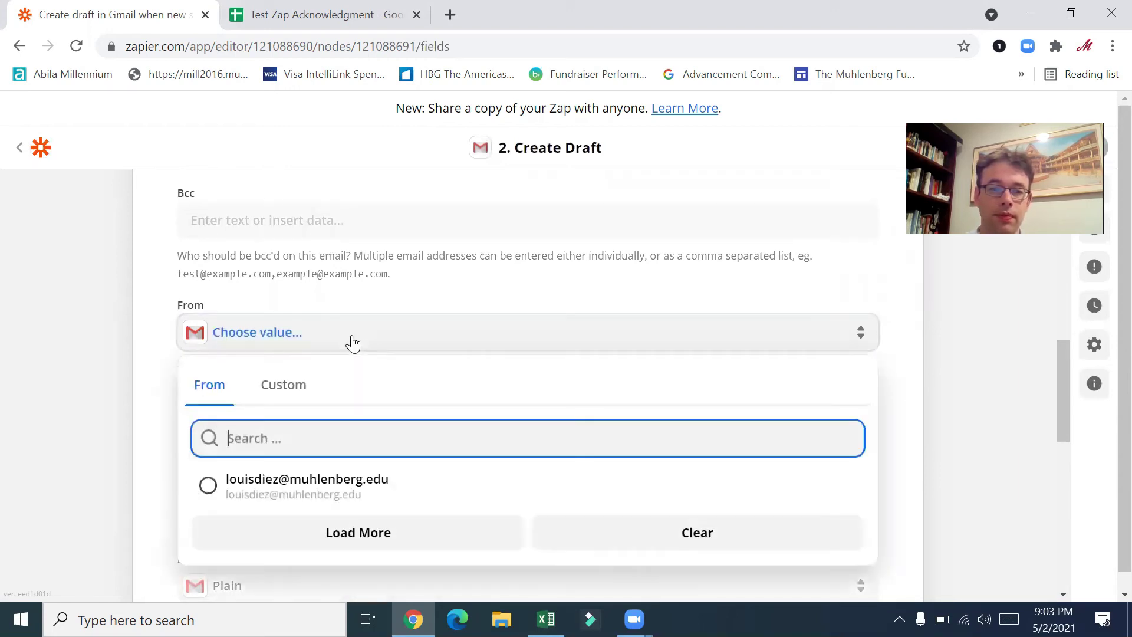
{"action": "left_click", "coordinate": [209, 483]}
- Enter the sender's full name as the draft's From Name
{"action": "left_click", "coordinate": [290, 432]}
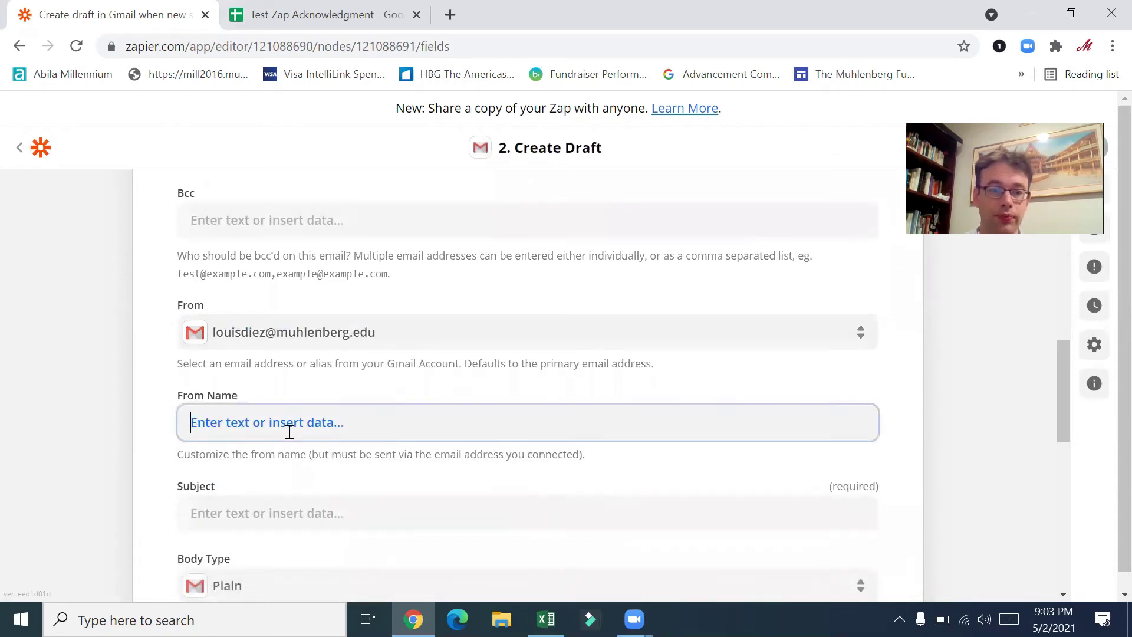
{"action": "type", "text": "L"}
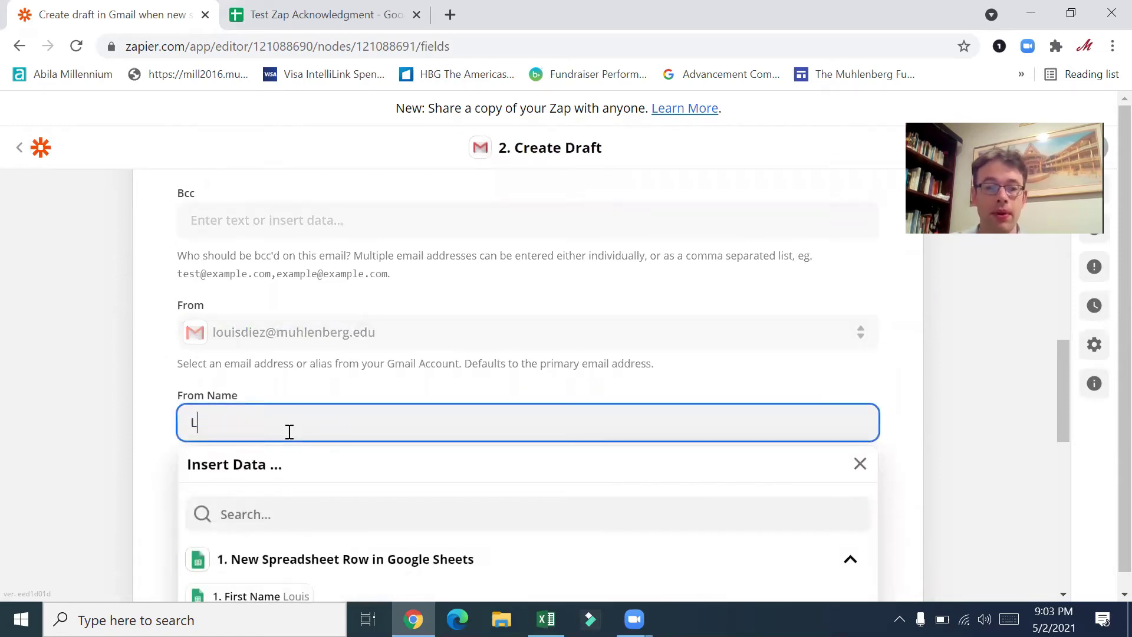
{"action": "type", "text": "ouis Diez"}
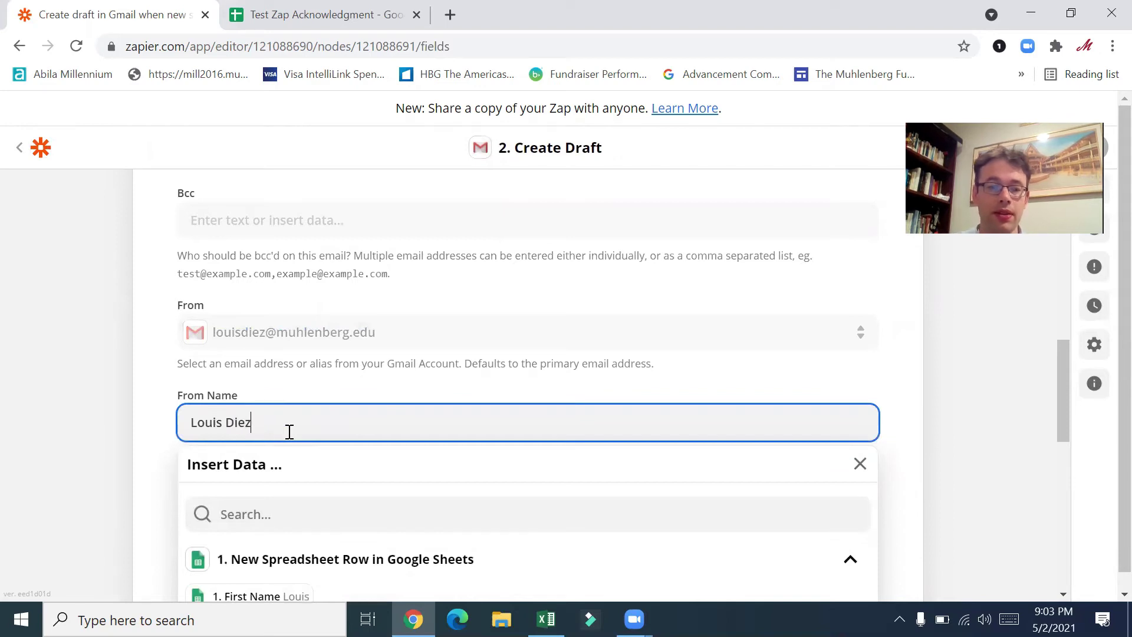
{"action": "left_click", "coordinate": [147, 452]}
- Clear the draft's Body Type selection to leave it at the default plain format
{"action": "scroll", "coordinate": [147, 453], "scroll_direction": "down", "scroll_amount": 2}
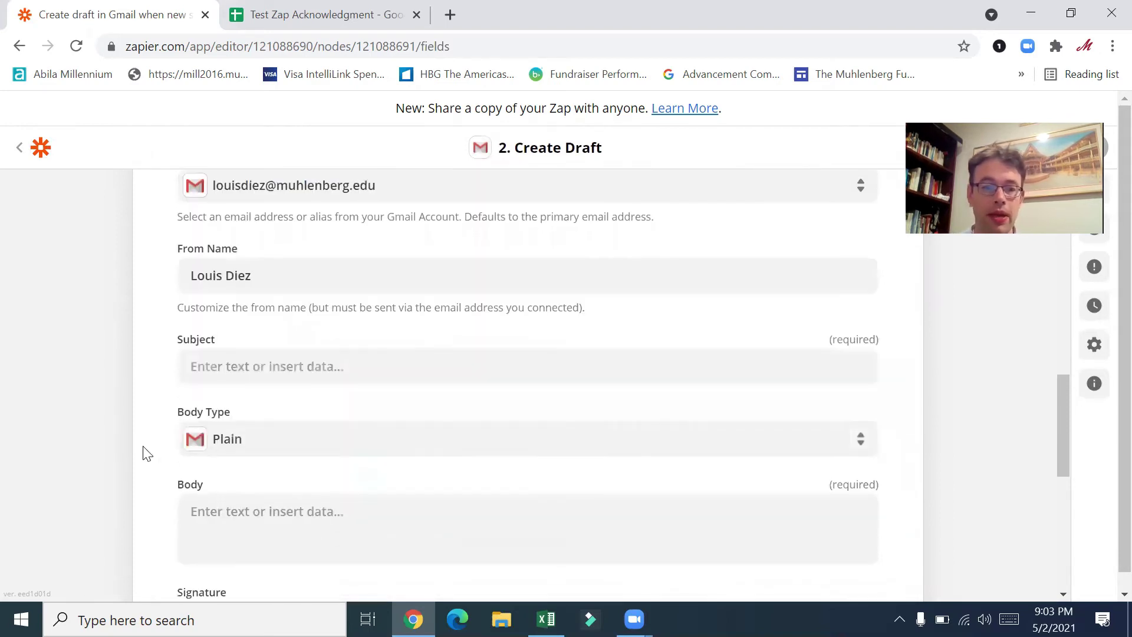
{"action": "left_click", "coordinate": [263, 442]}
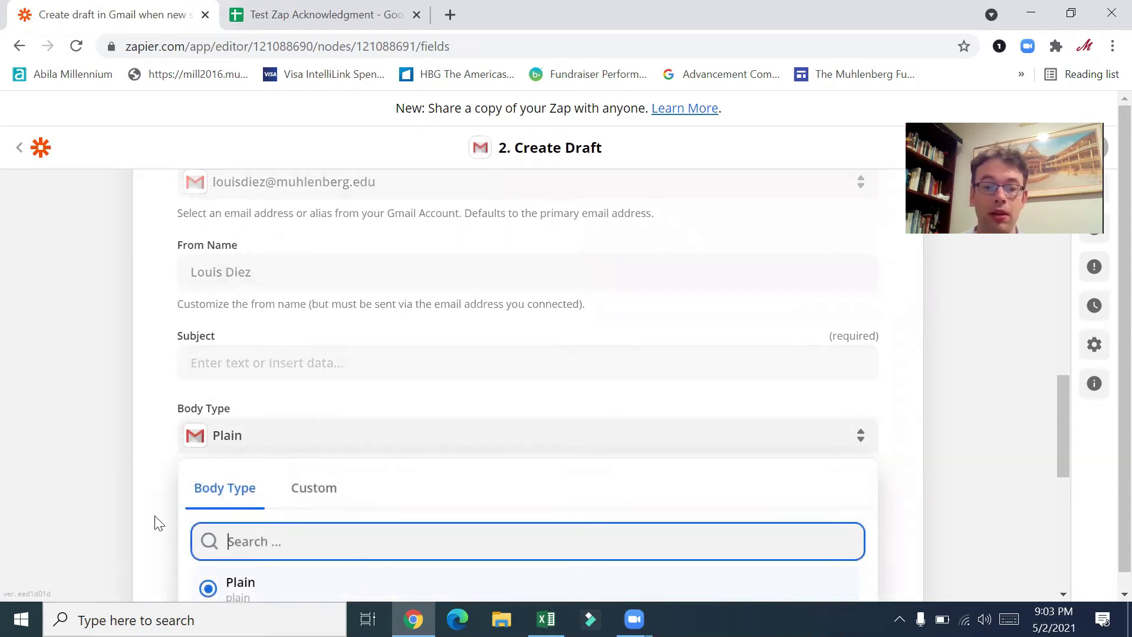
{"action": "scroll", "coordinate": [157, 523], "scroll_direction": "down", "scroll_amount": 2}
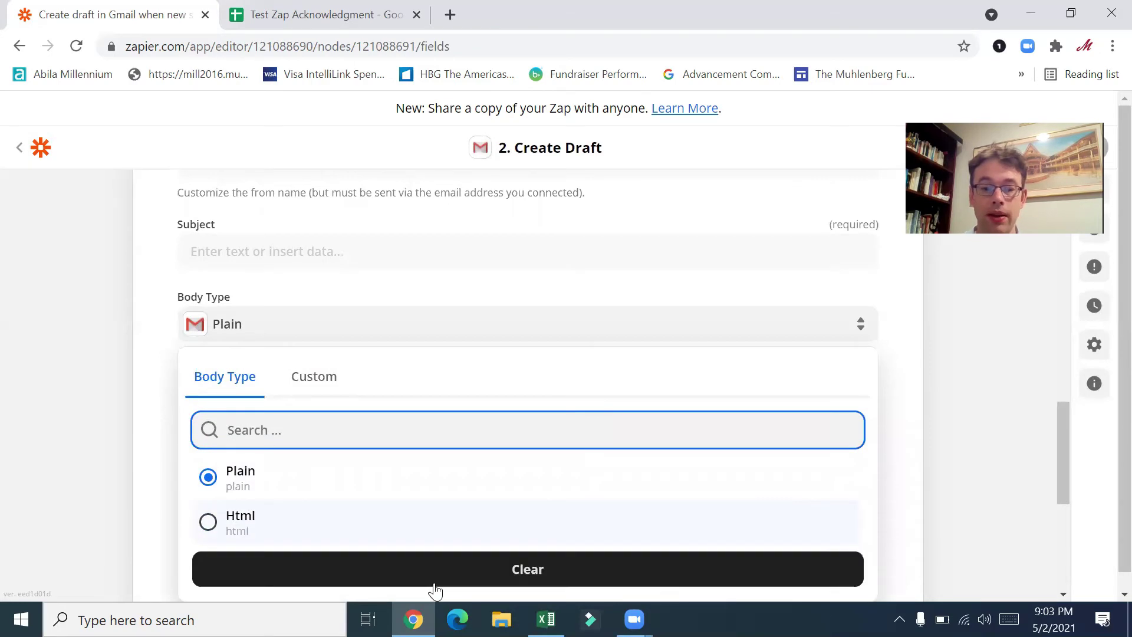
{"action": "left_click", "coordinate": [437, 583]}
- Start the draft's body with the greeting "Dear" followed by the First Name column from the spreadsheet row and a comma
{"action": "left_click", "coordinate": [226, 417]}
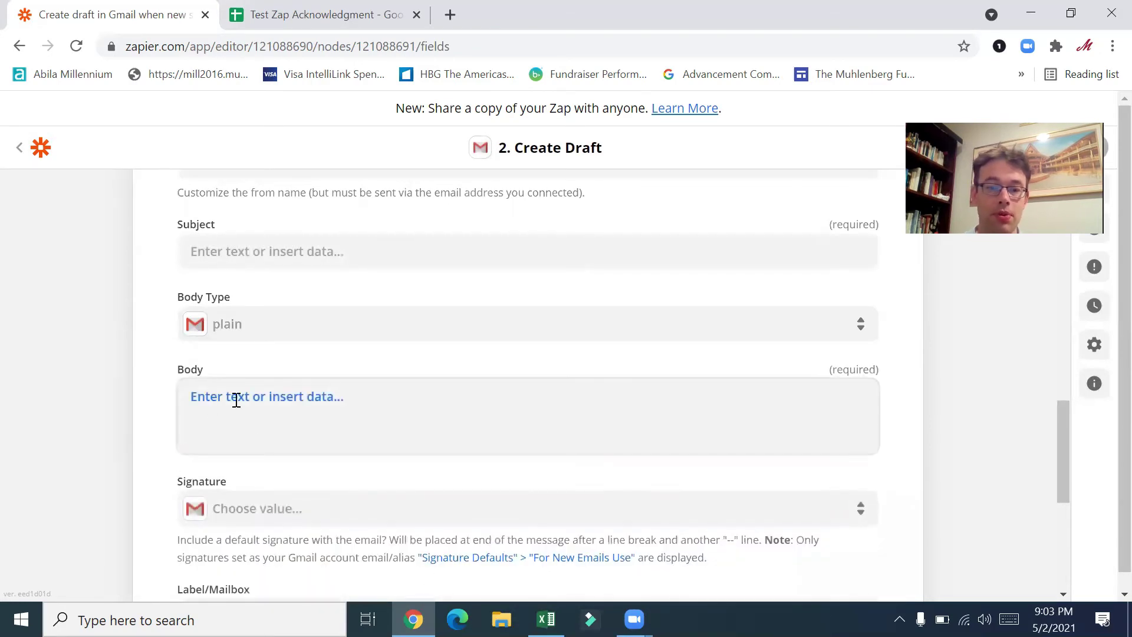
{"action": "type", "text": "Dear"}
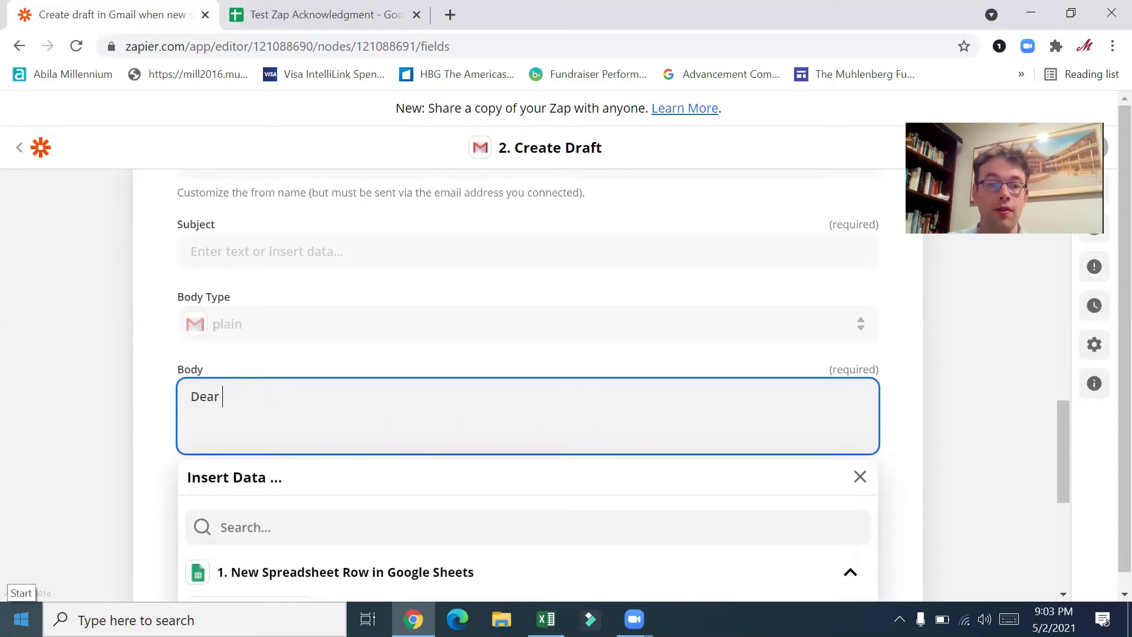
{"action": "scroll", "coordinate": [163, 519], "scroll_direction": "down", "scroll_amount": 2}
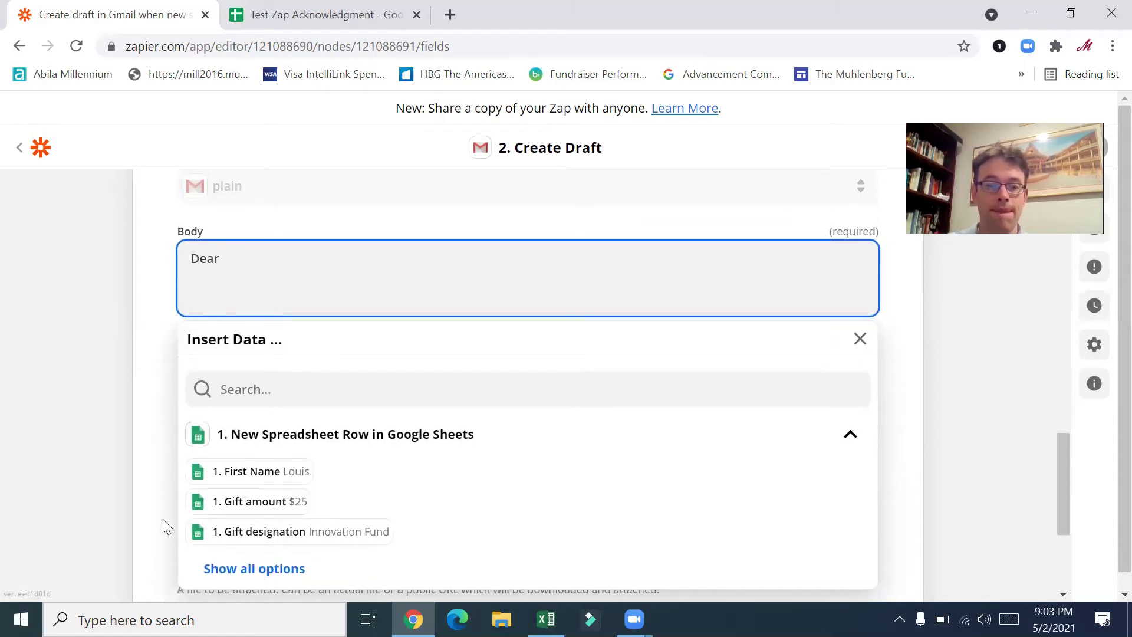
{"action": "left_click", "coordinate": [266, 476]}
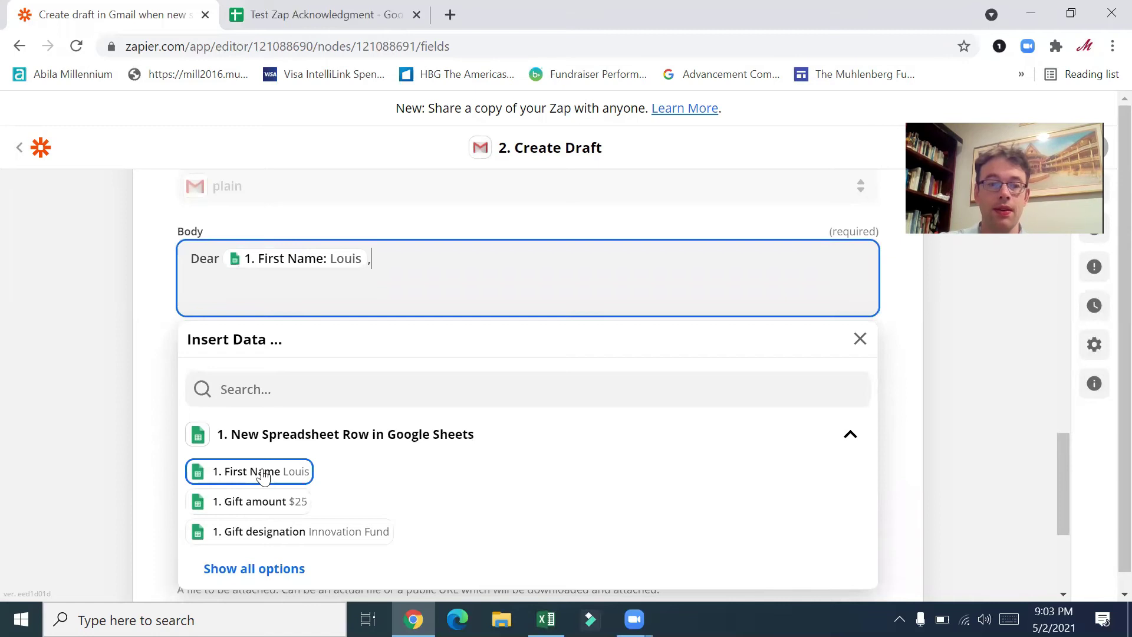
{"action": "key", "text": "Return"}
- Add the sentence "I just saw your gift of [Gift amount] to the [Gift designation] and wanted to personally send you a note of thanks."
{"action": "type", "text": "I just saw your gift of"}
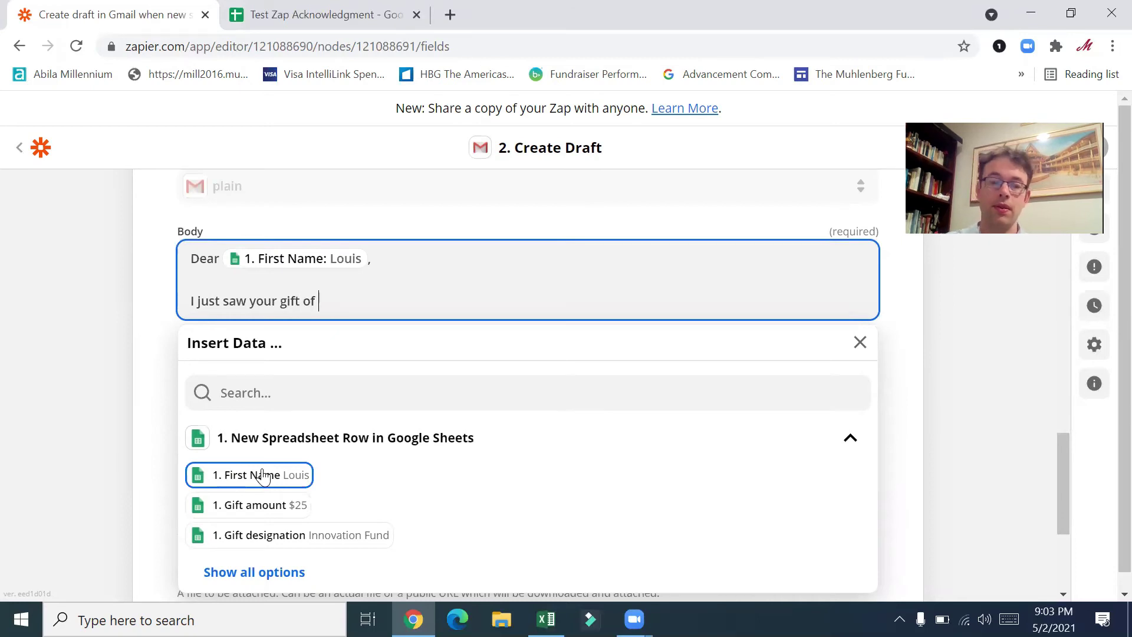
{"action": "left_click", "coordinate": [236, 507]}
{"action": "type", "text": "to the"}
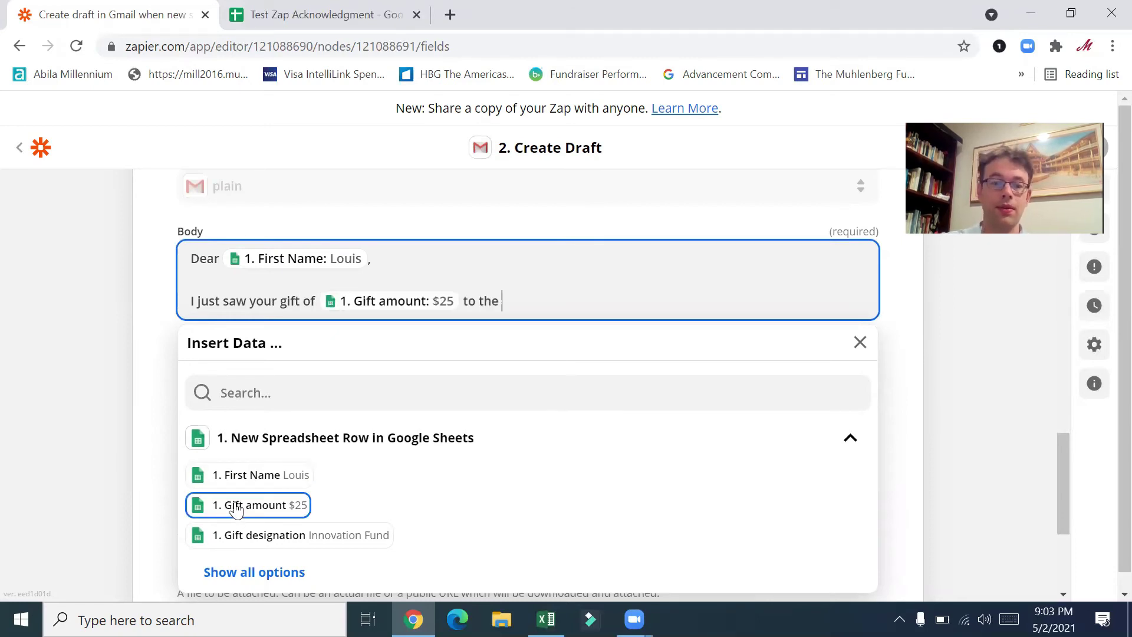
{"action": "left_click", "coordinate": [230, 535]}
{"action": "type", "text": "and wan"}
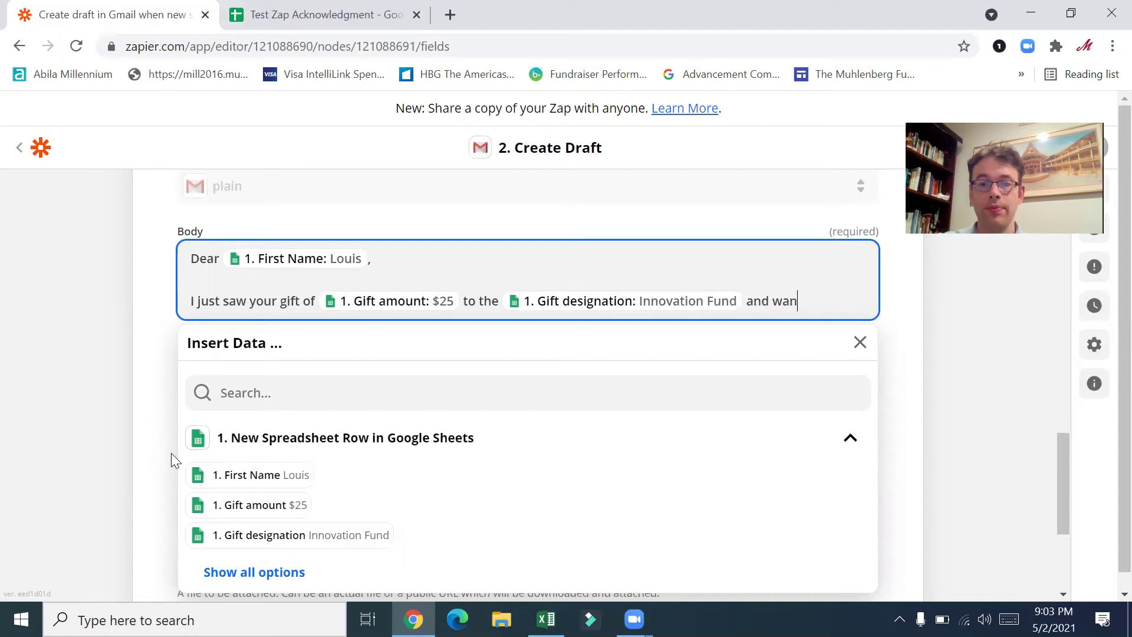
{"action": "type", "text": "ted to personally send yo"}
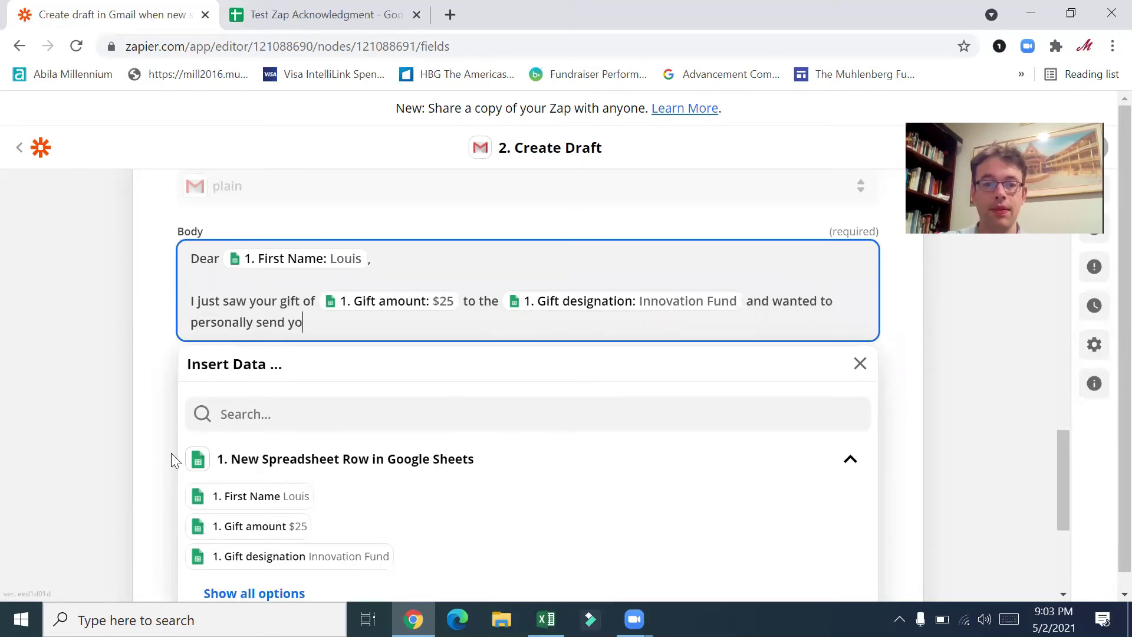
{"action": "type", "text": "u a note of thanks."}
- Add the body paragraph "With your help we'll be able to advance our mission of providing an extraordinary education to students in need. Thank you!"
{"action": "key", "text": "Return"}
{"action": "key", "text": "Return"}
{"action": "type", "text": "With y"}
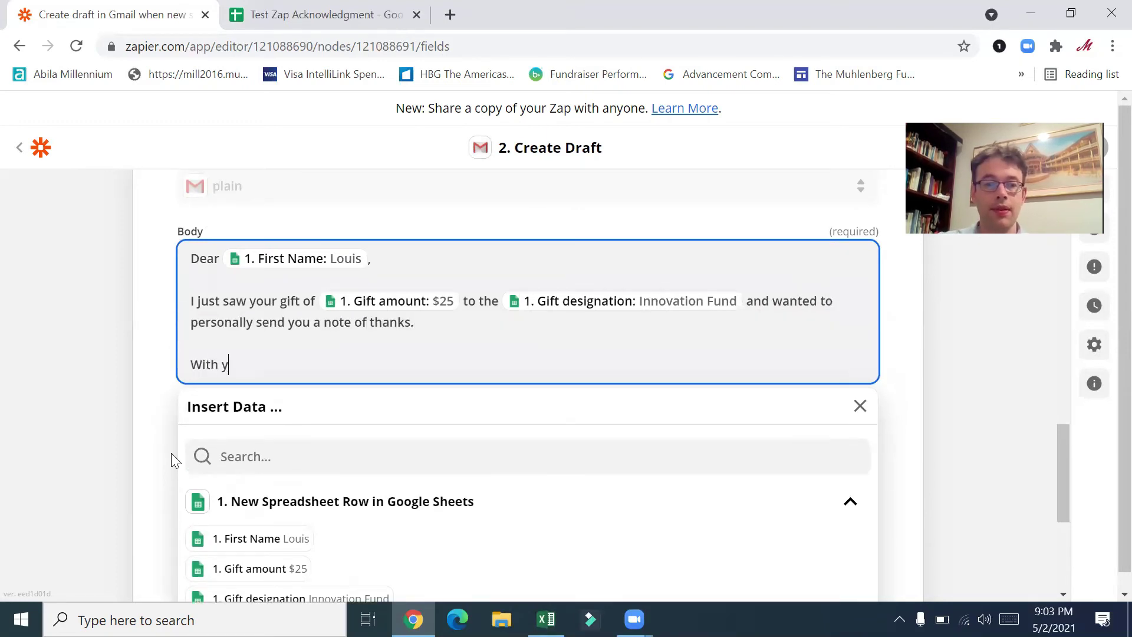
{"action": "type", "text": "our help we'll"}
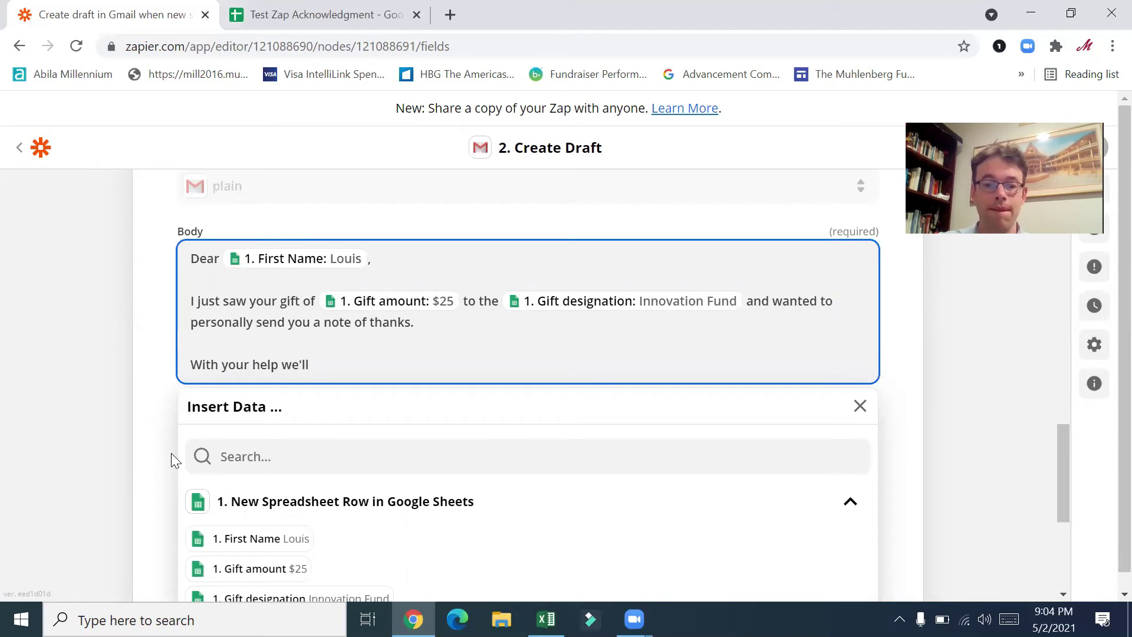
{"action": "type", "text": " be able to advance our mission"}
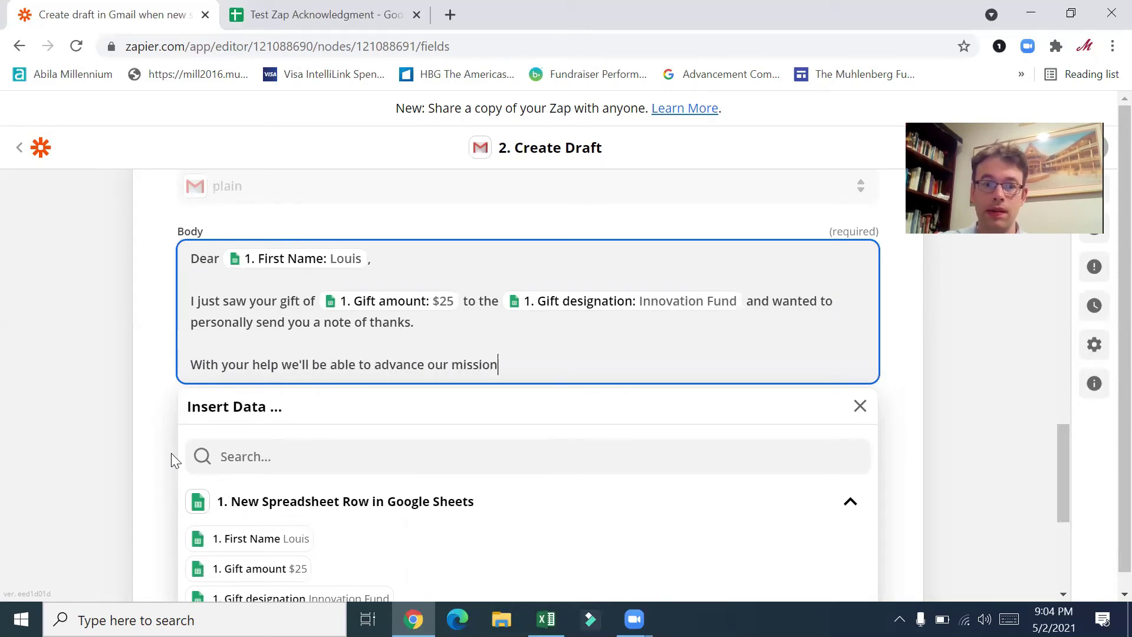
{"action": "type", "text": " of providing an extr"}
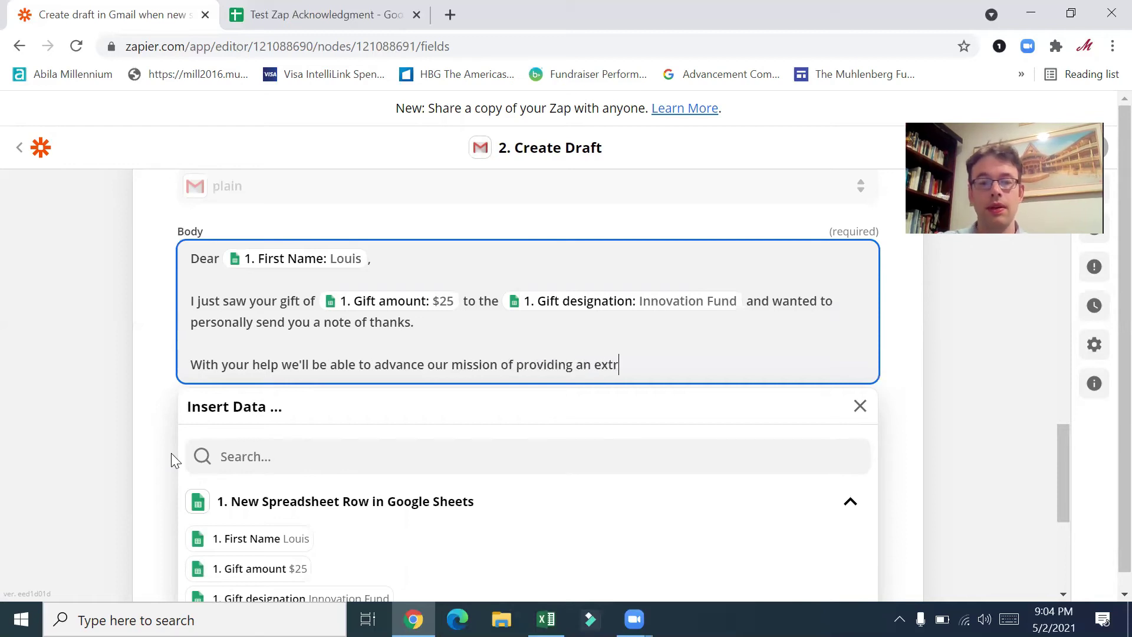
{"action": "type", "text": "aordinary education to students in need"}
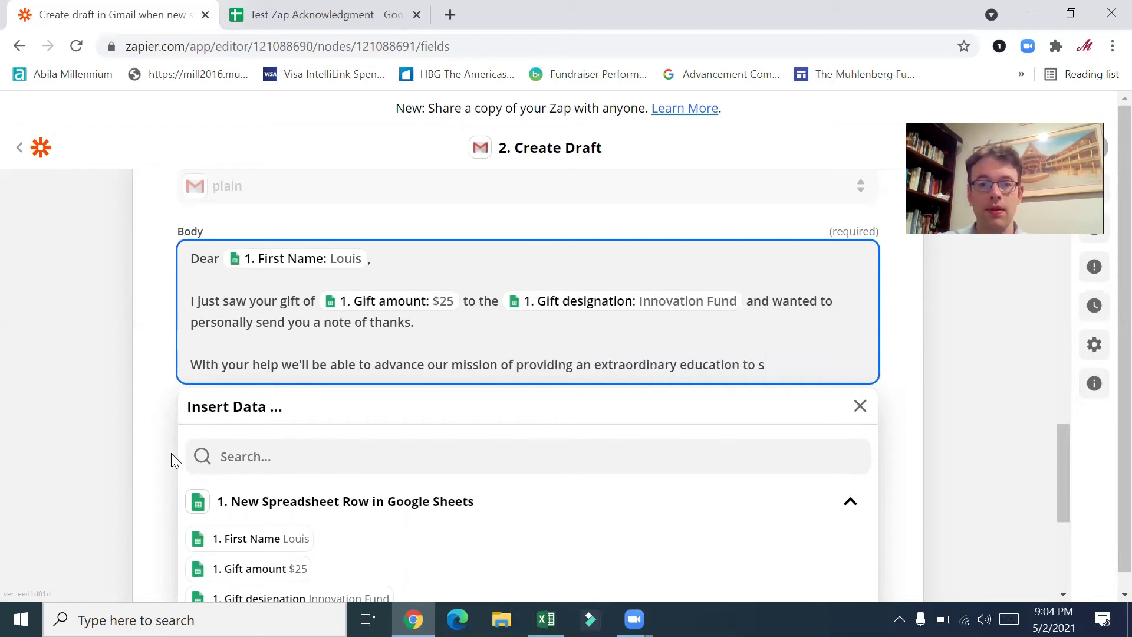
{"action": "type", "text": "ank you!"}
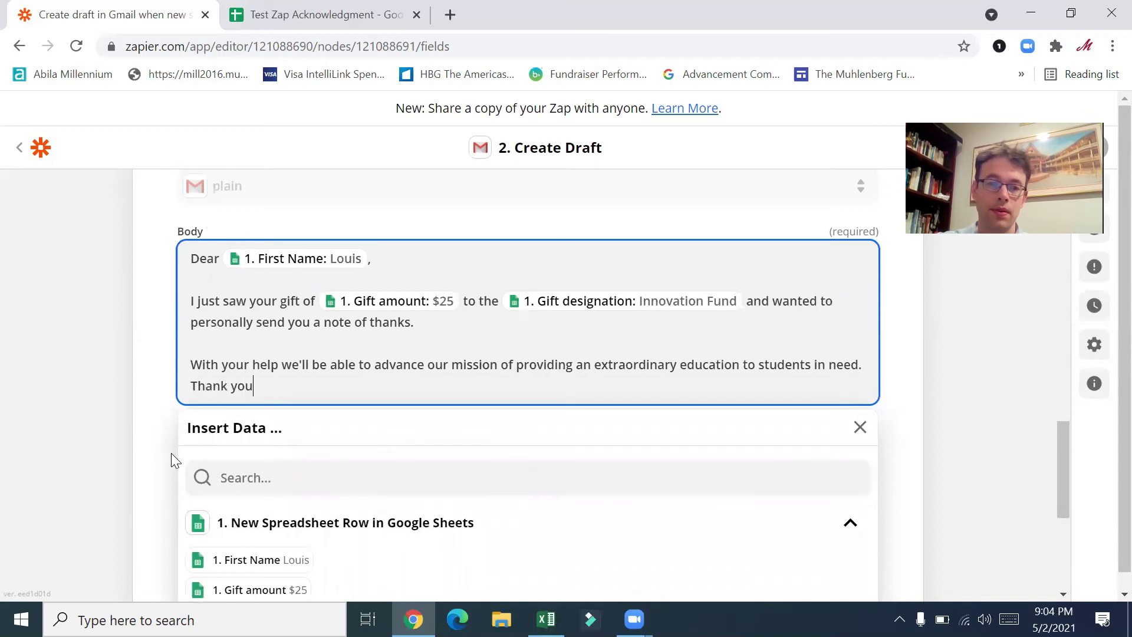
- Add a new body paragraph reading "If I may ask: what prompted you to make your gift?"
{"action": "key", "text": "Return"}
{"action": "key", "text": "Return"}
{"action": "type", "text": "If I may ask: w"}
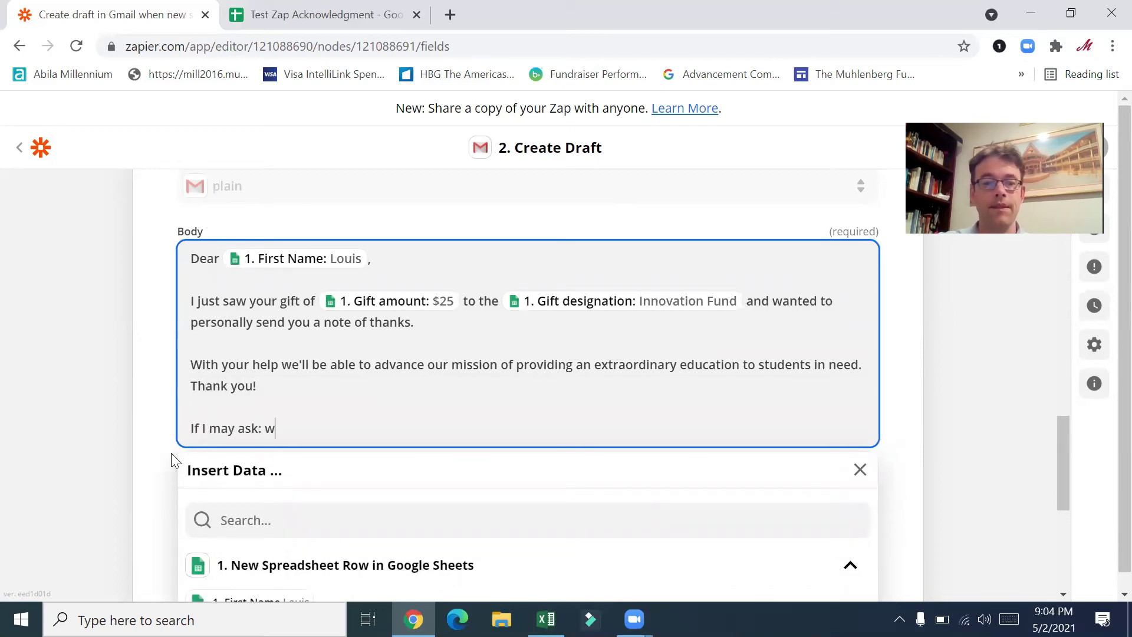
{"action": "type", "text": "hat prompted you to make your gift?"}
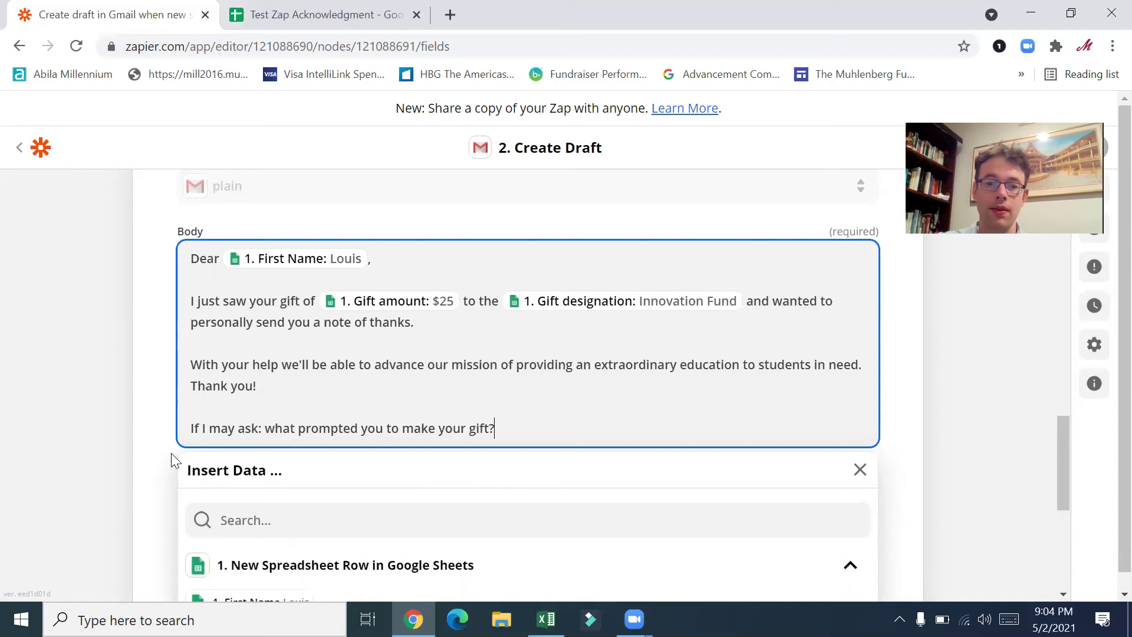
- Add a separate body paragraph reading "I look forward to hearing from you."
{"action": "key", "text": "Return"}
{"action": "key", "text": "Return"}
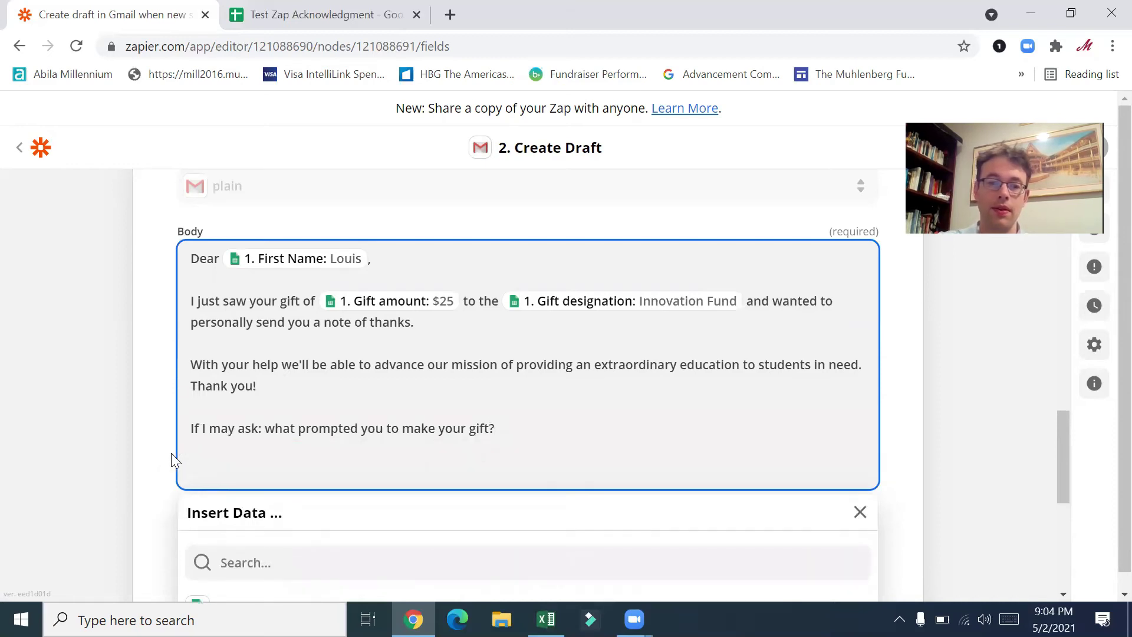
{"action": "type", "text": "I look forwardt"}
{"action": "key", "text": "BackSpace"}
{"action": "key", "text": "BackSpace"}
{"action": "type", "text": "to hearing from you."}
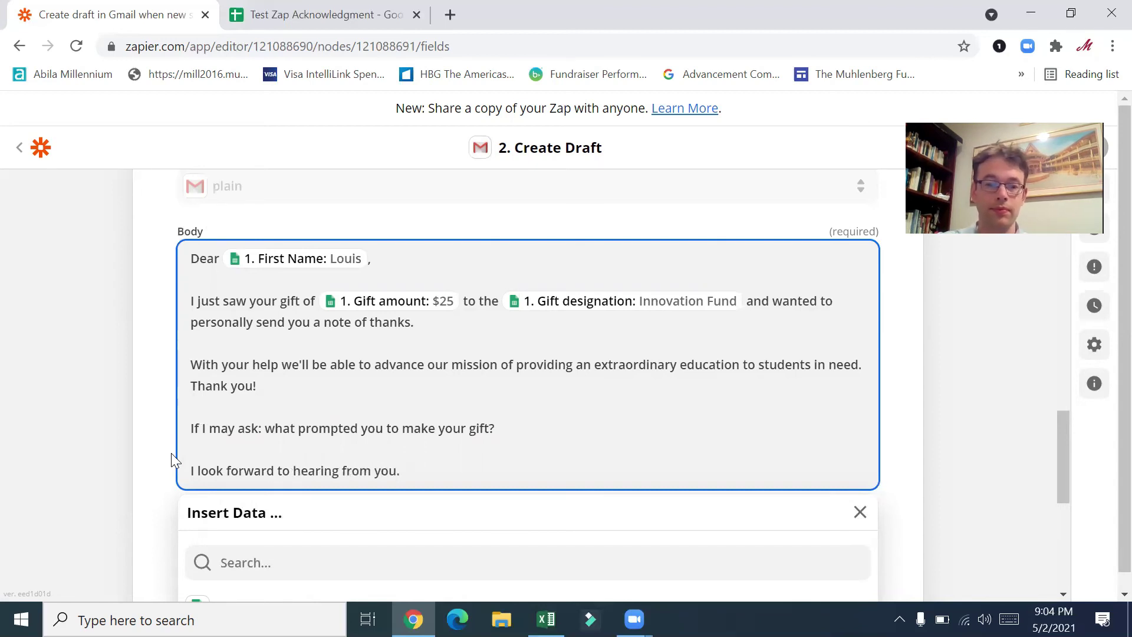
- Close the body with "Gratefully," and the sender's first name on separate paragraphs
{"action": "key", "text": "Return"}
{"action": "key", "text": "Return"}
{"action": "type", "text": "Gratefully,"}
{"action": "key", "text": "Return"}
{"action": "key", "text": "Return"}
{"action": "type", "text": "Louis"}
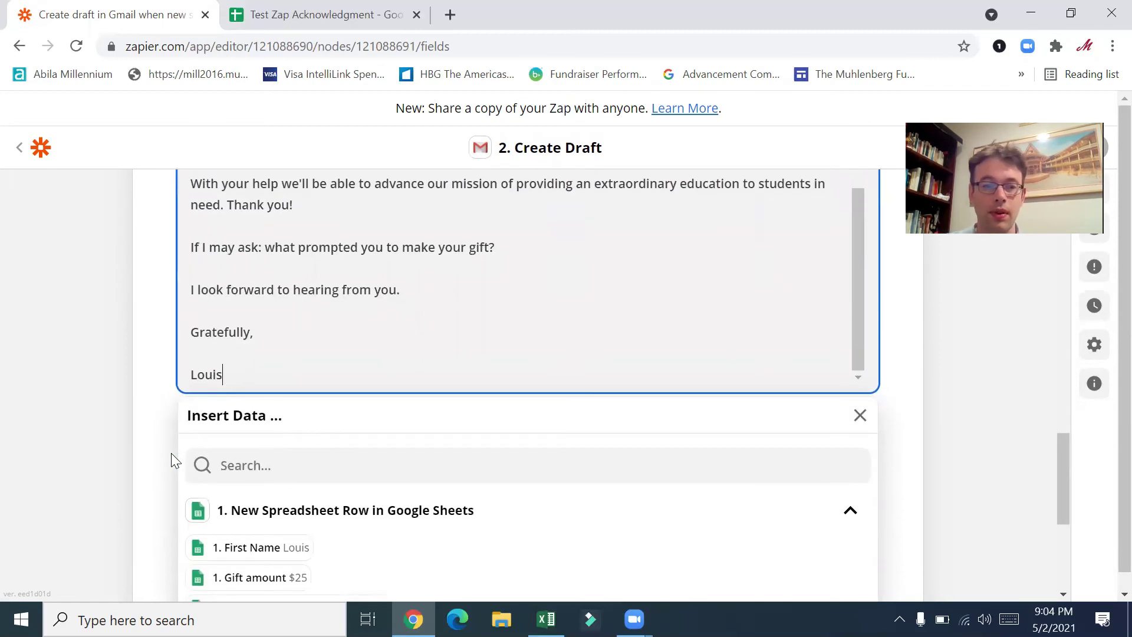
{"action": "left_click", "coordinate": [126, 448]}
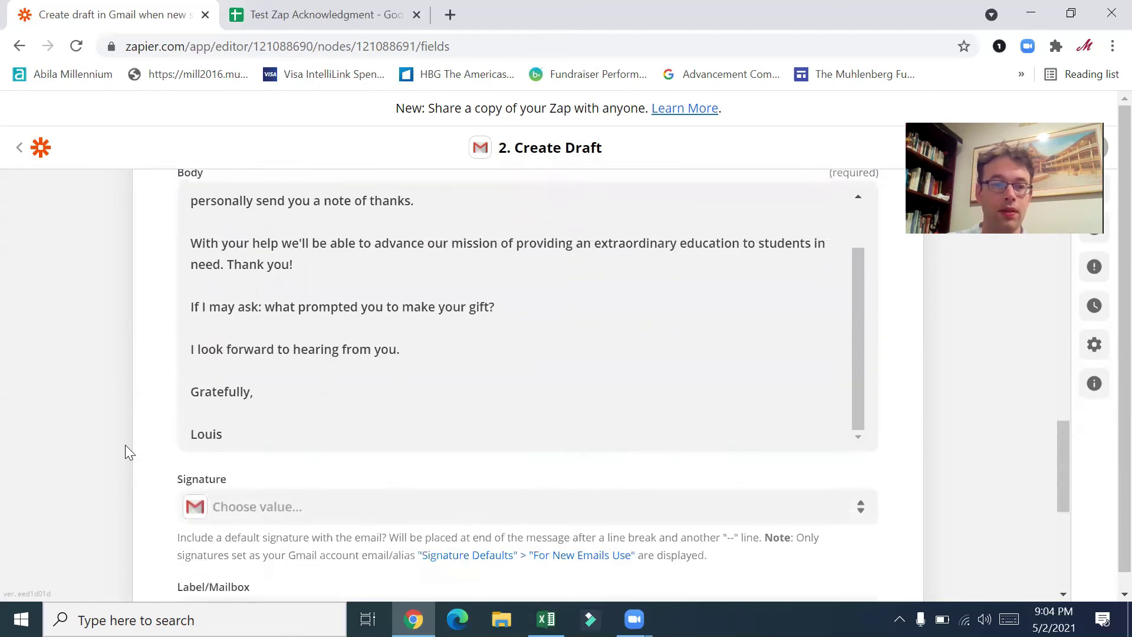
- Set the draft's subject to "Thank you for your generosity!"
{"action": "scroll", "coordinate": [125, 445], "scroll_direction": "up", "scroll_amount": 4}
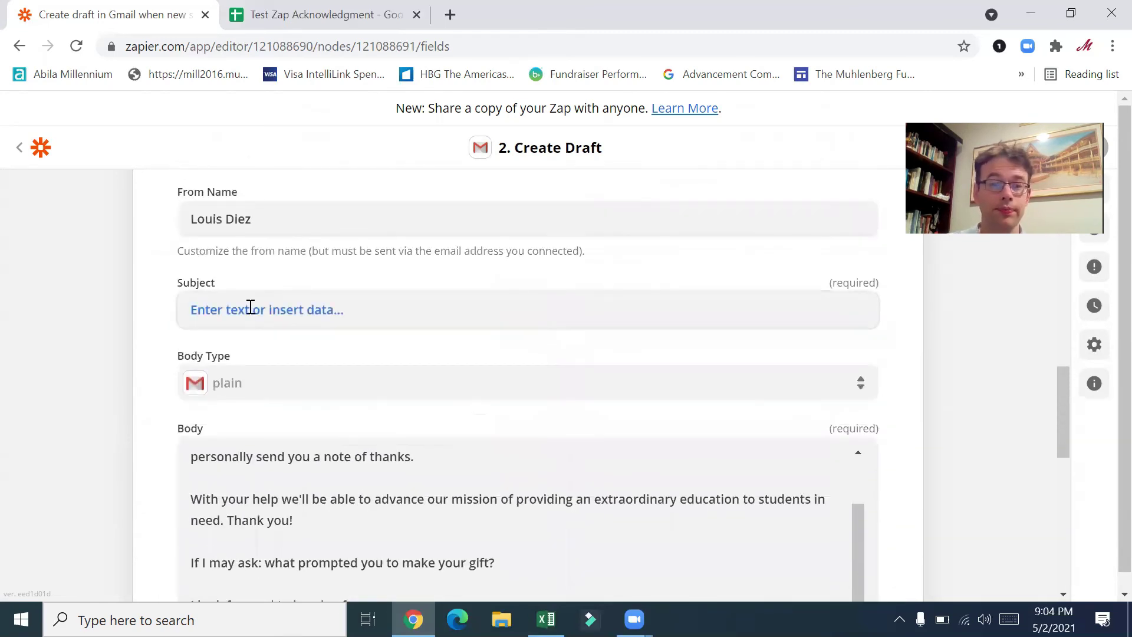
{"action": "left_click", "coordinate": [251, 307]}
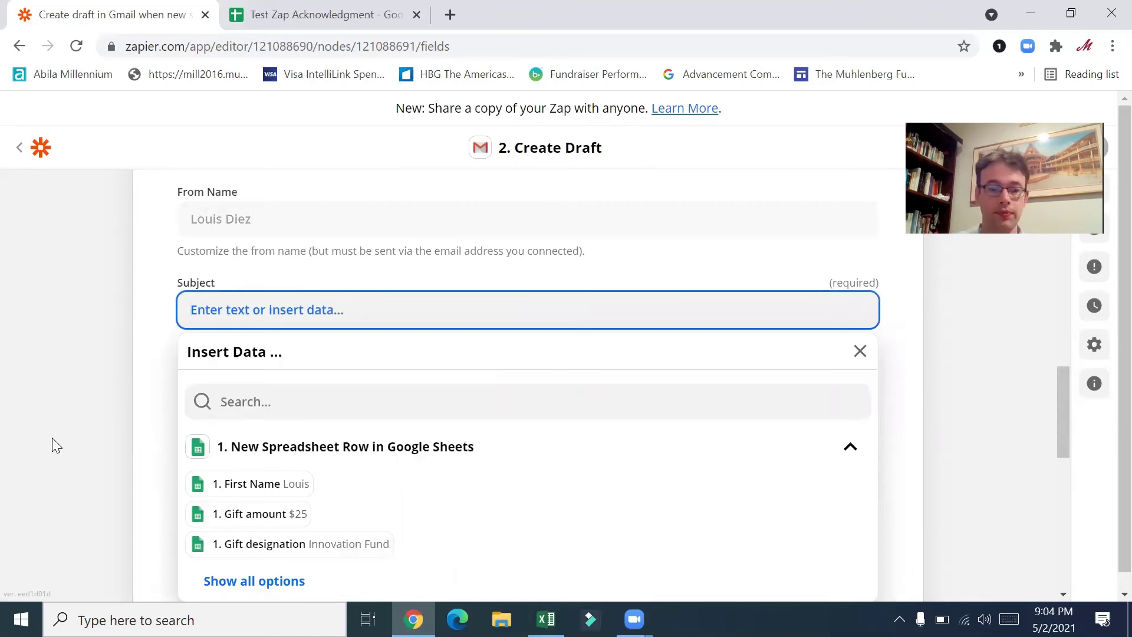
{"action": "type", "text": "Thank"}
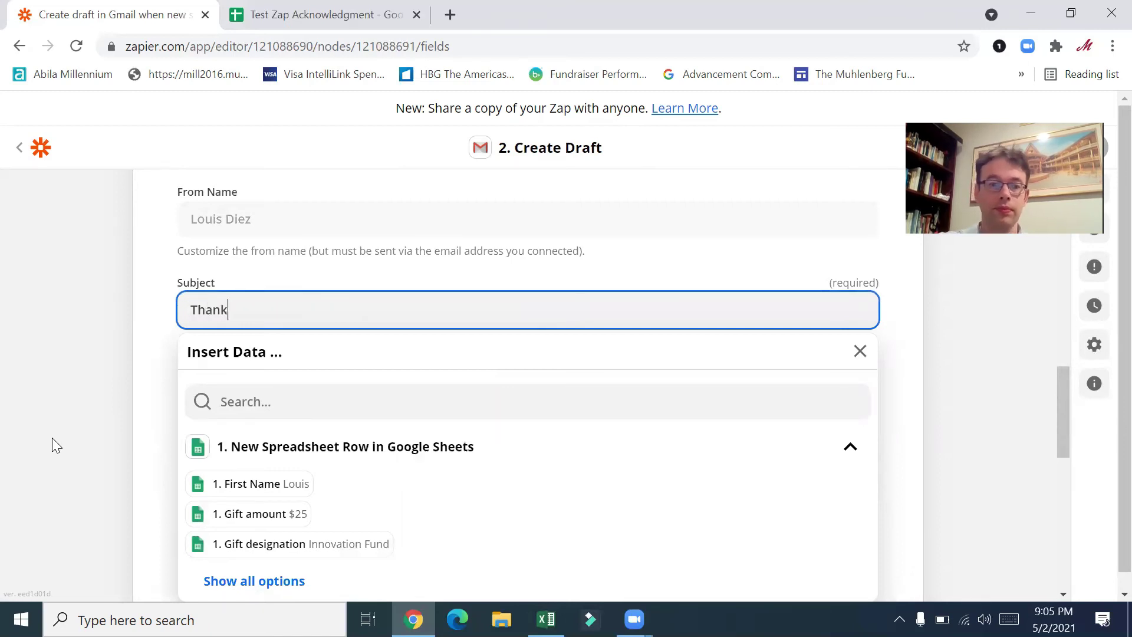
{"action": "type", "text": " you for your generosity!"}
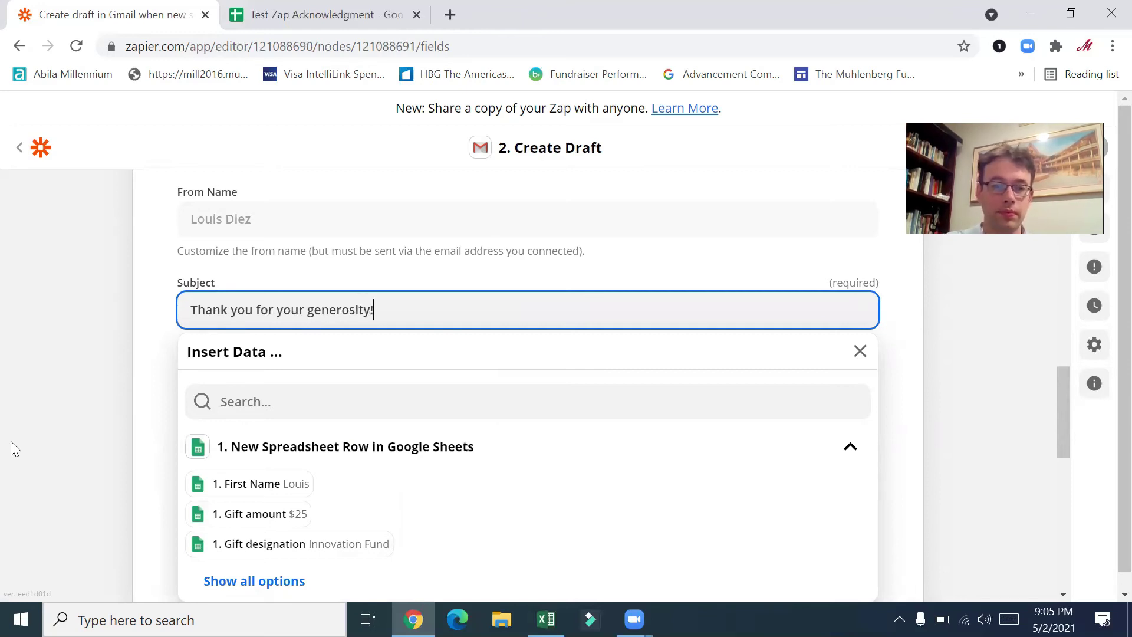
{"action": "scroll", "coordinate": [114, 410], "scroll_direction": "down", "scroll_amount": 5}
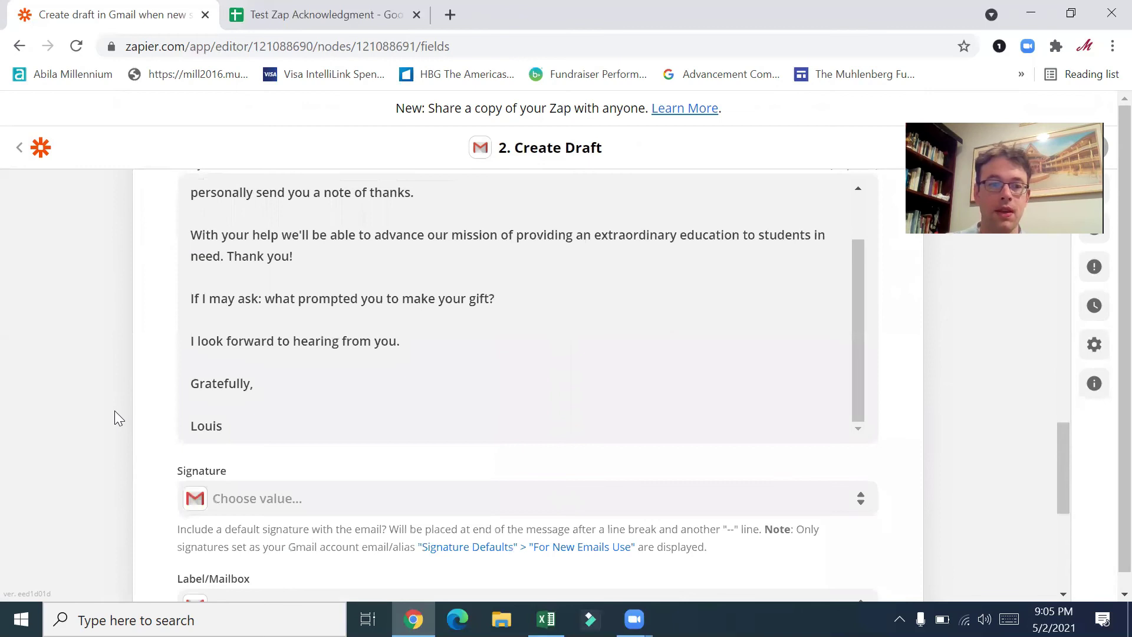
- Set the draft's signature to the sender's own email account and continue to the action test
{"action": "scroll", "coordinate": [288, 310], "scroll_direction": "down", "scroll_amount": 3}
{"action": "left_click", "coordinate": [287, 310]}
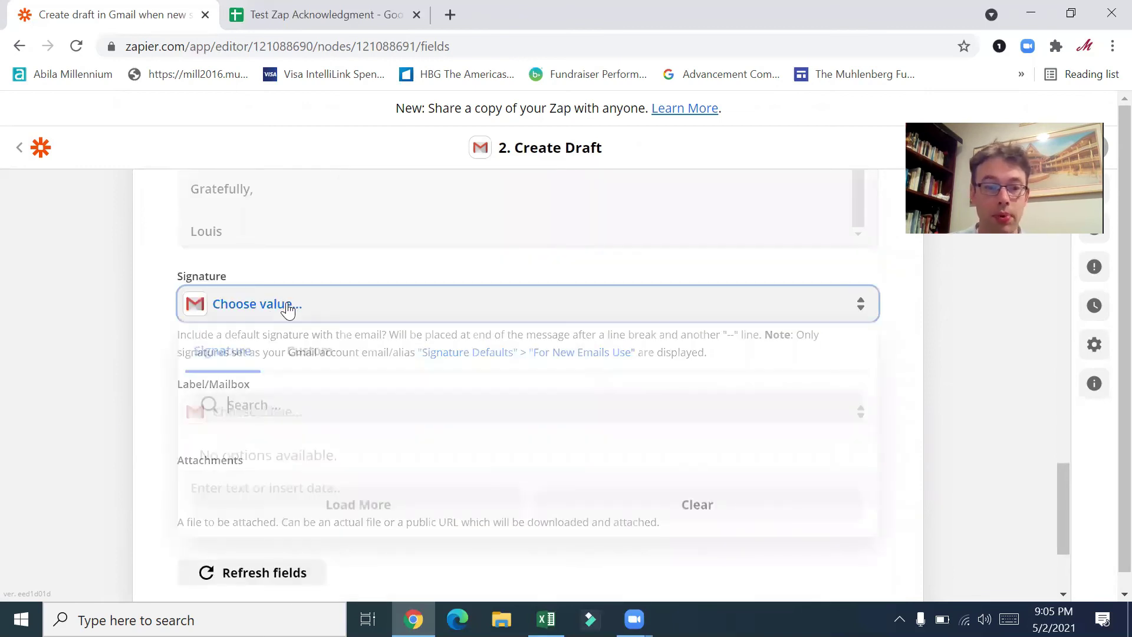
{"action": "left_click", "coordinate": [207, 466]}
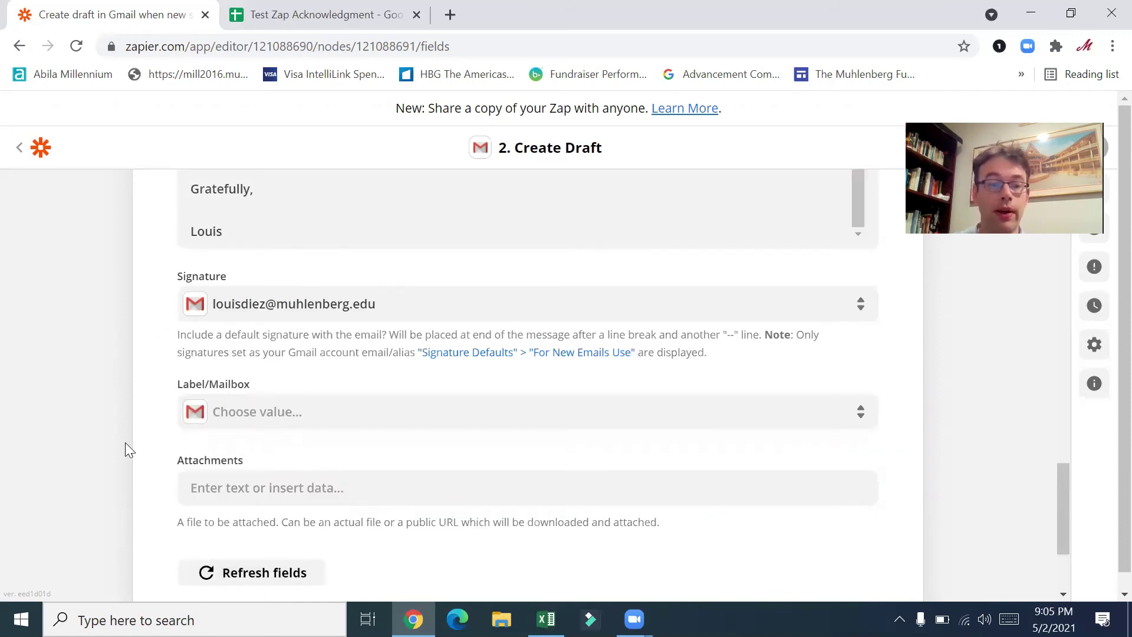
{"action": "scroll", "coordinate": [247, 380], "scroll_direction": "down", "scroll_amount": 2}
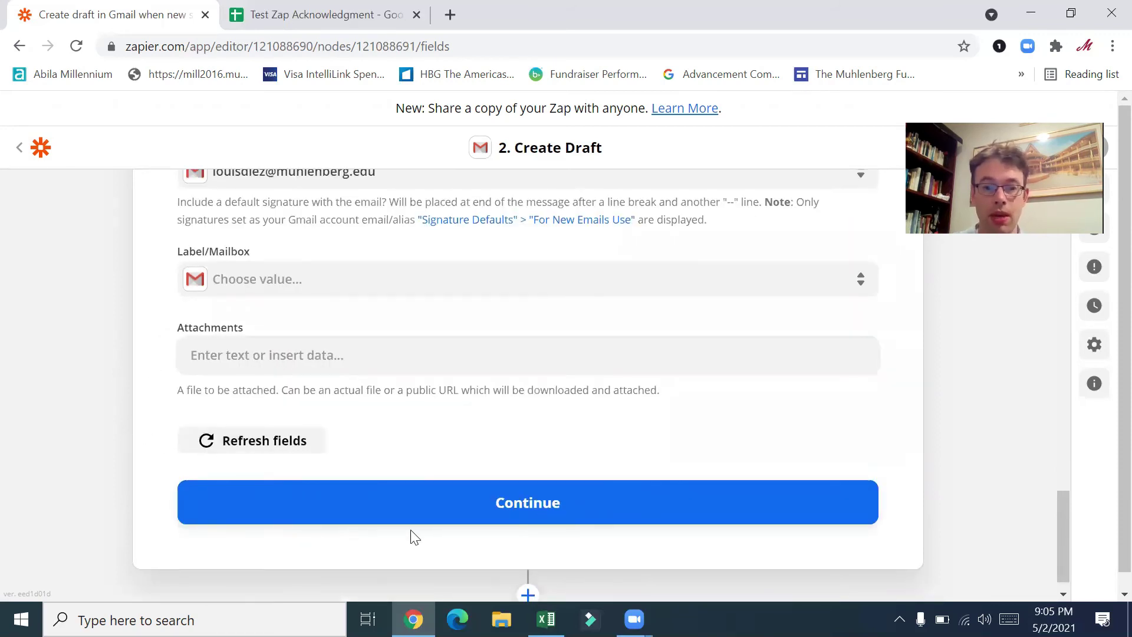
{"action": "left_click", "coordinate": [441, 513]}
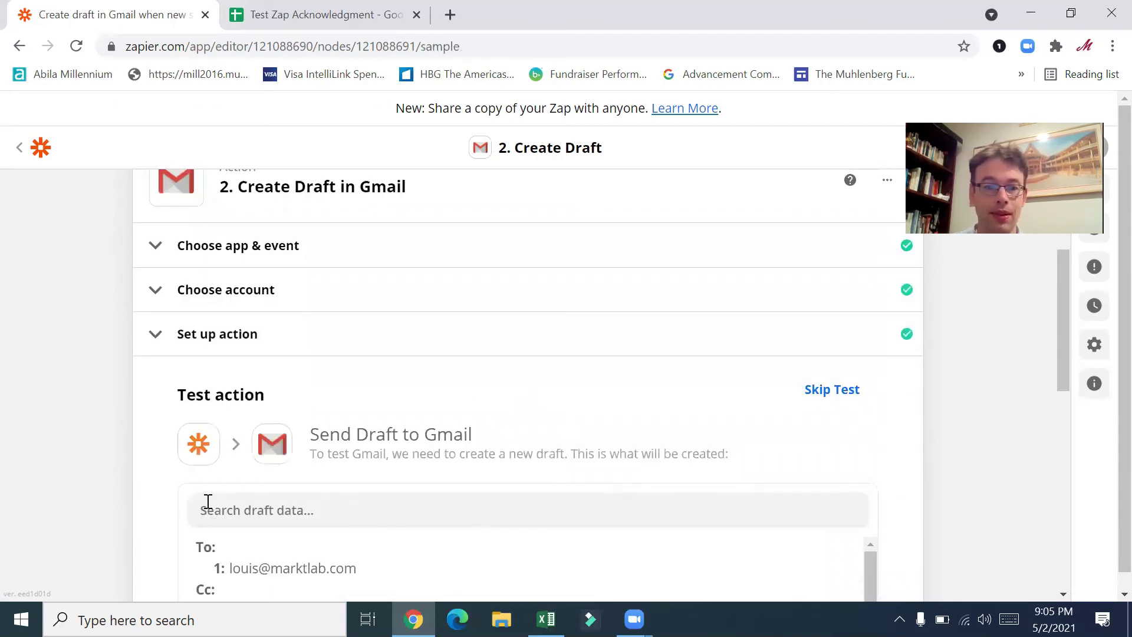
- Check the draft data prepared for the test action and run the test to create the draft in Gmail
{"action": "scroll", "coordinate": [207, 501], "scroll_direction": "down", "scroll_amount": 1}
{"action": "scroll", "coordinate": [136, 491], "scroll_direction": "down", "scroll_amount": 2}
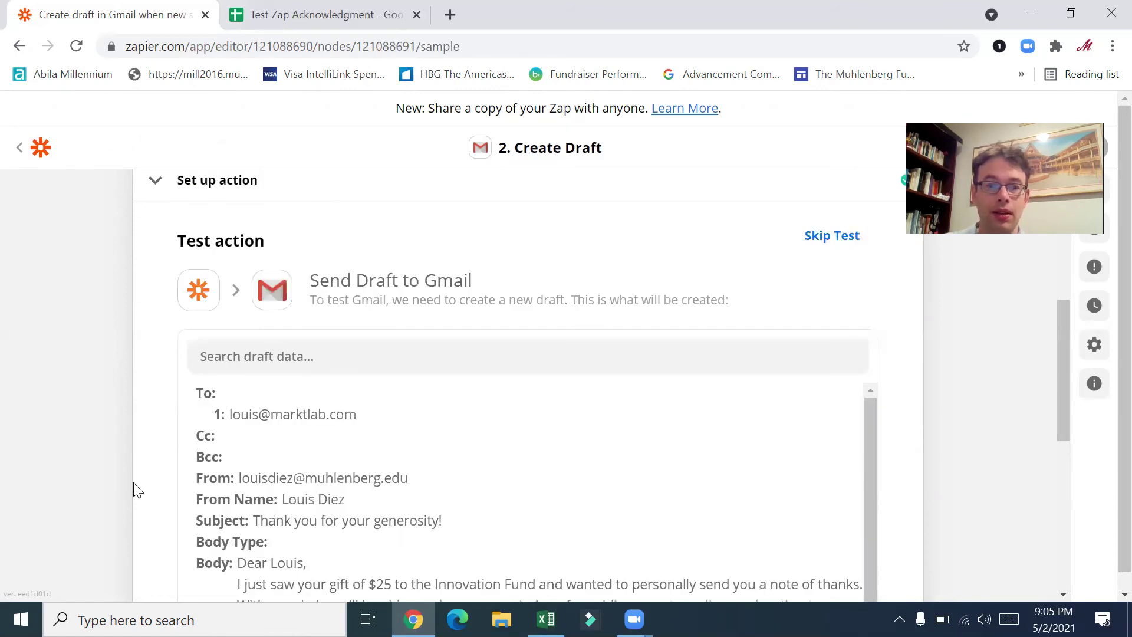
{"action": "scroll", "coordinate": [134, 490], "scroll_direction": "down", "scroll_amount": 1}
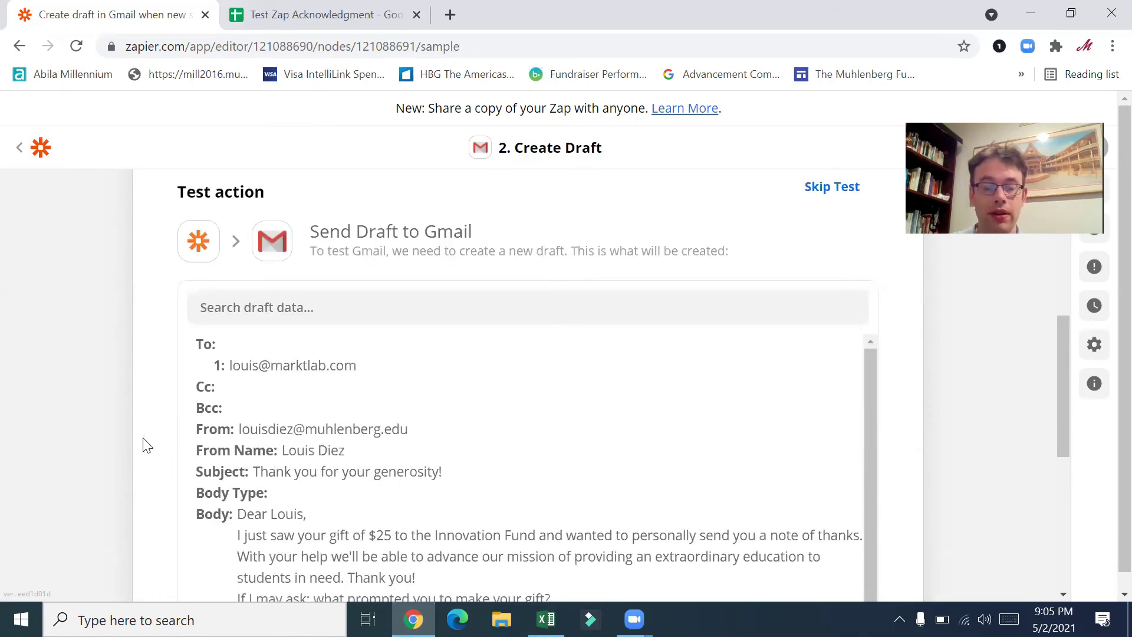
{"action": "scroll", "coordinate": [147, 446], "scroll_direction": "down", "scroll_amount": 2}
{"action": "scroll", "coordinate": [147, 446], "scroll_direction": "down", "scroll_amount": 1}
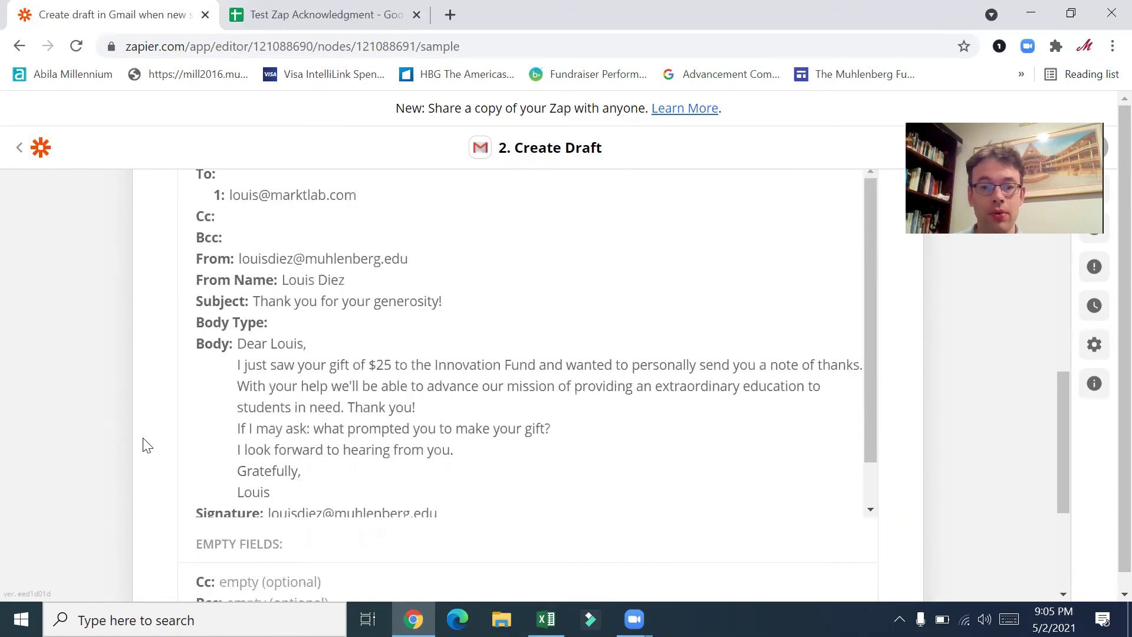
{"action": "scroll", "coordinate": [147, 446], "scroll_direction": "down", "scroll_amount": 2}
{"action": "scroll", "coordinate": [147, 446], "scroll_direction": "down", "scroll_amount": 1}
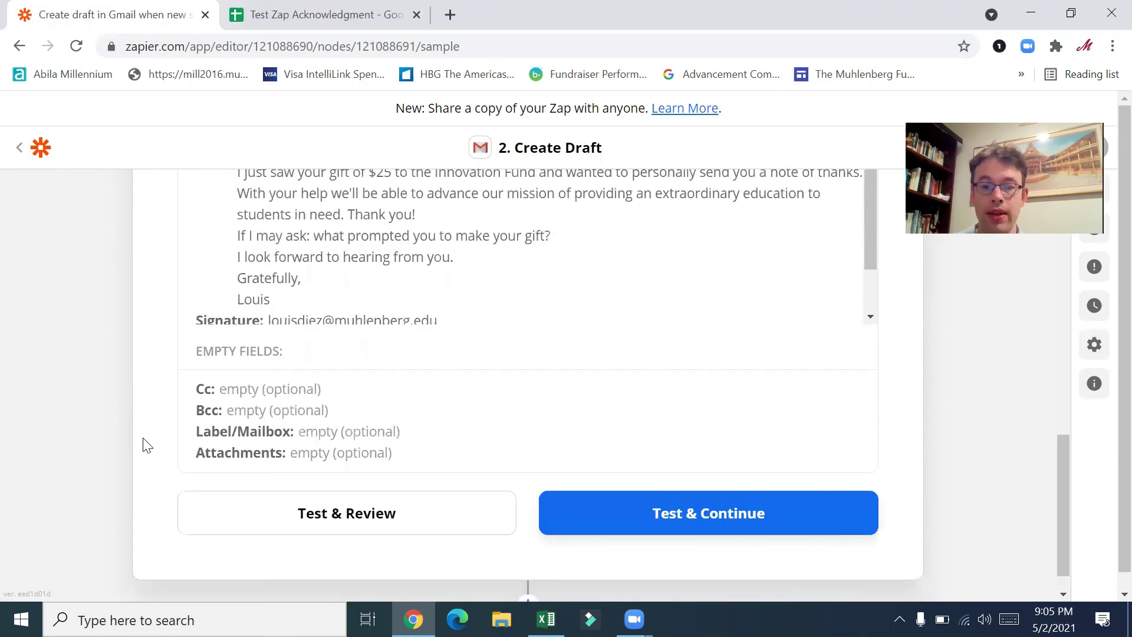
{"action": "scroll", "coordinate": [603, 422], "scroll_direction": "down", "scroll_amount": 1}
{"action": "left_click", "coordinate": [644, 475]}
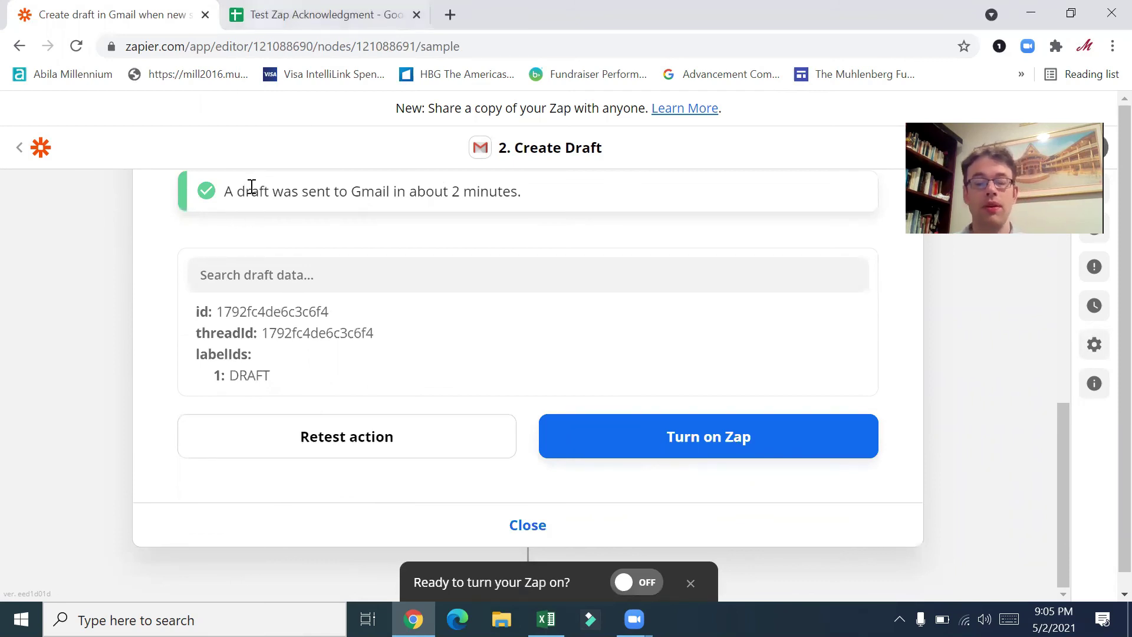
- Switch to the Gmail Drafts folder in a new browser tab
{"action": "key", "text": "ctrl+t"}
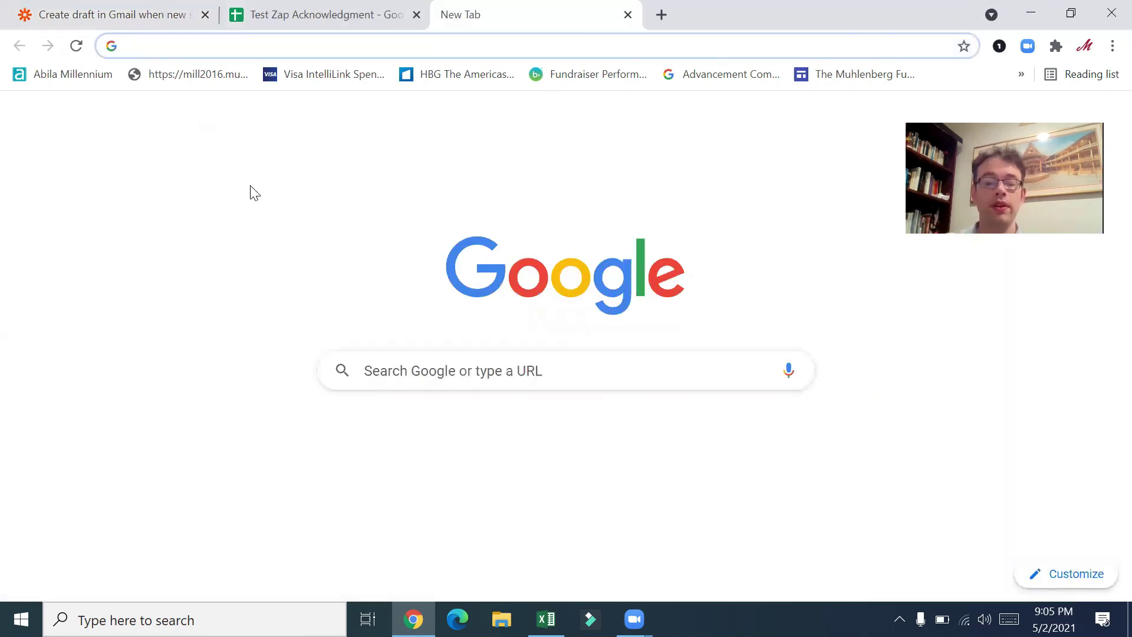
{"action": "type", "text": "g"}
{"action": "key", "text": "Return"}
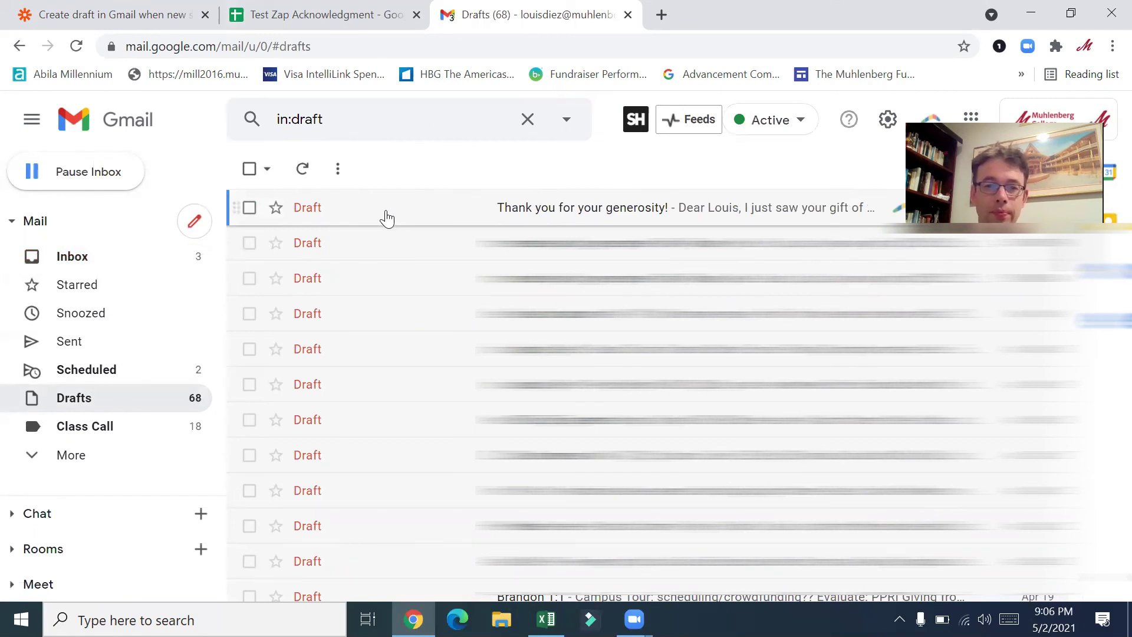
- Open the "Thank you for your generosity!" draft and examine its recipient, body text and signature
{"action": "left_click", "coordinate": [385, 210]}
{"action": "scroll", "coordinate": [332, 321], "scroll_direction": "down", "scroll_amount": 1}
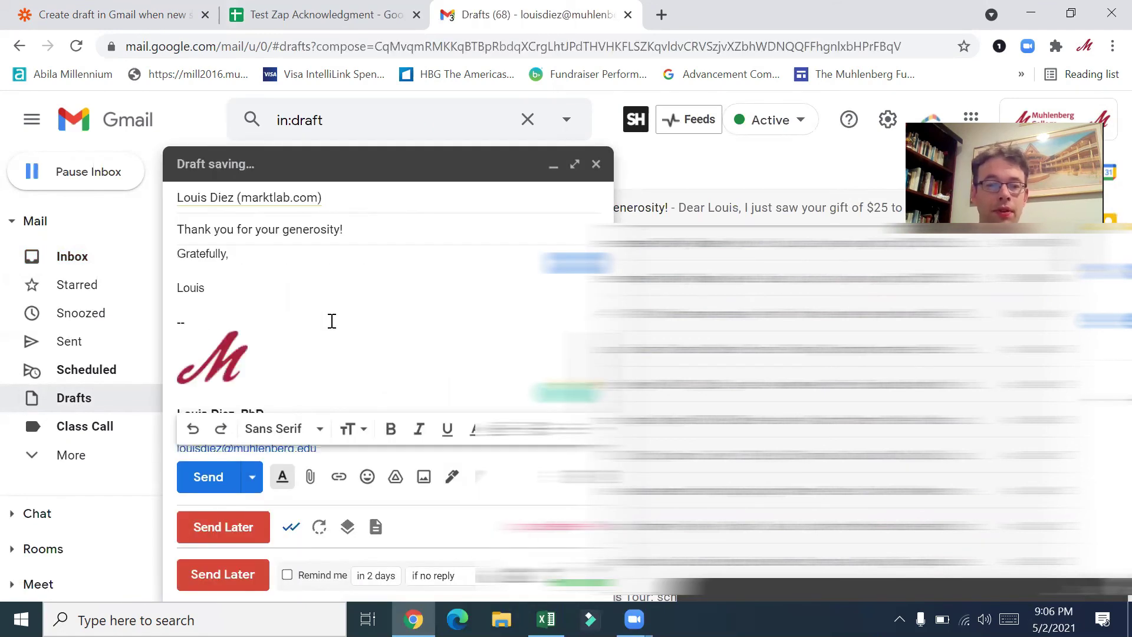
{"action": "scroll", "coordinate": [332, 321], "scroll_direction": "up", "scroll_amount": 2}
{"action": "scroll", "coordinate": [332, 321], "scroll_direction": "up", "scroll_amount": 1}
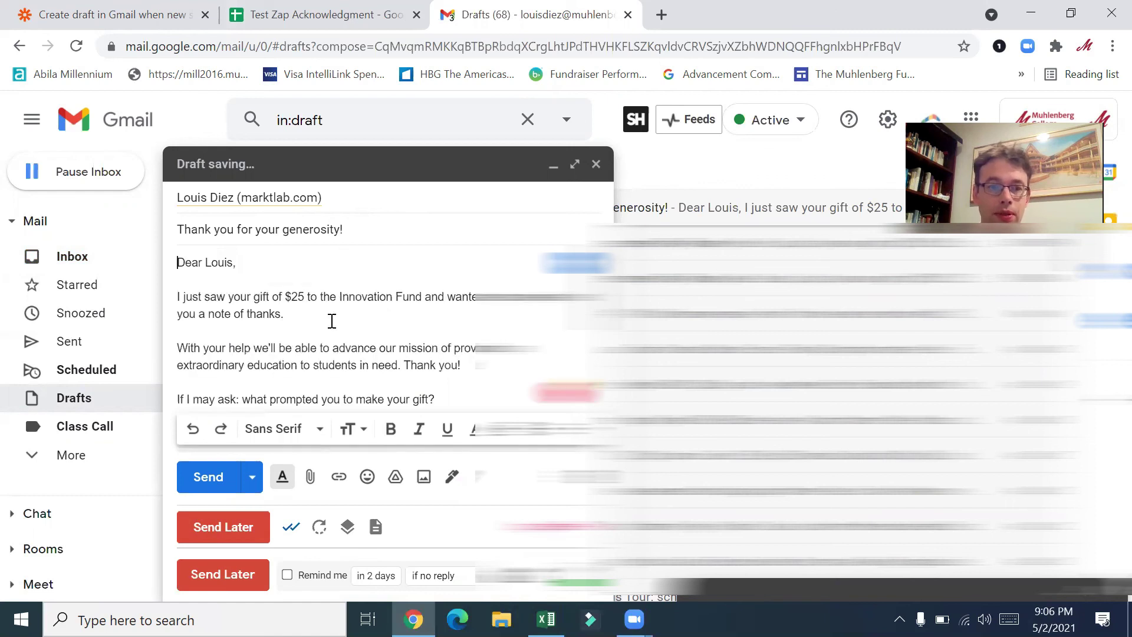
{"action": "scroll", "coordinate": [332, 321], "scroll_direction": "down", "scroll_amount": 1}
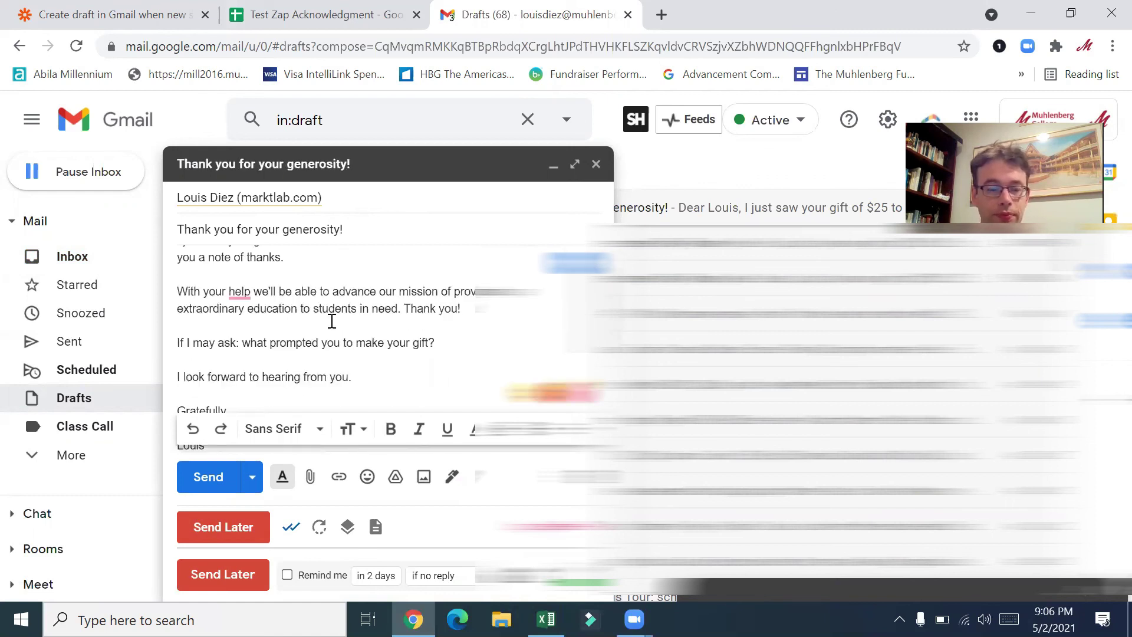
{"action": "scroll", "coordinate": [332, 321], "scroll_direction": "down", "scroll_amount": 1}
{"action": "scroll", "coordinate": [332, 320], "scroll_direction": "down", "scroll_amount": 1}
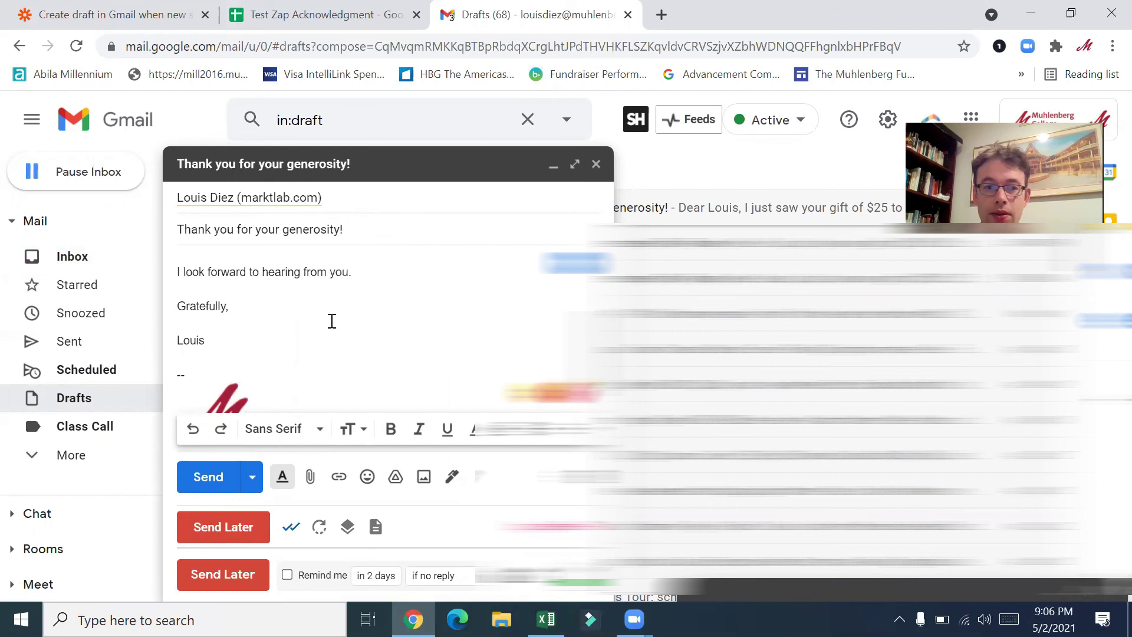
{"action": "scroll", "coordinate": [332, 320], "scroll_direction": "up", "scroll_amount": 3}
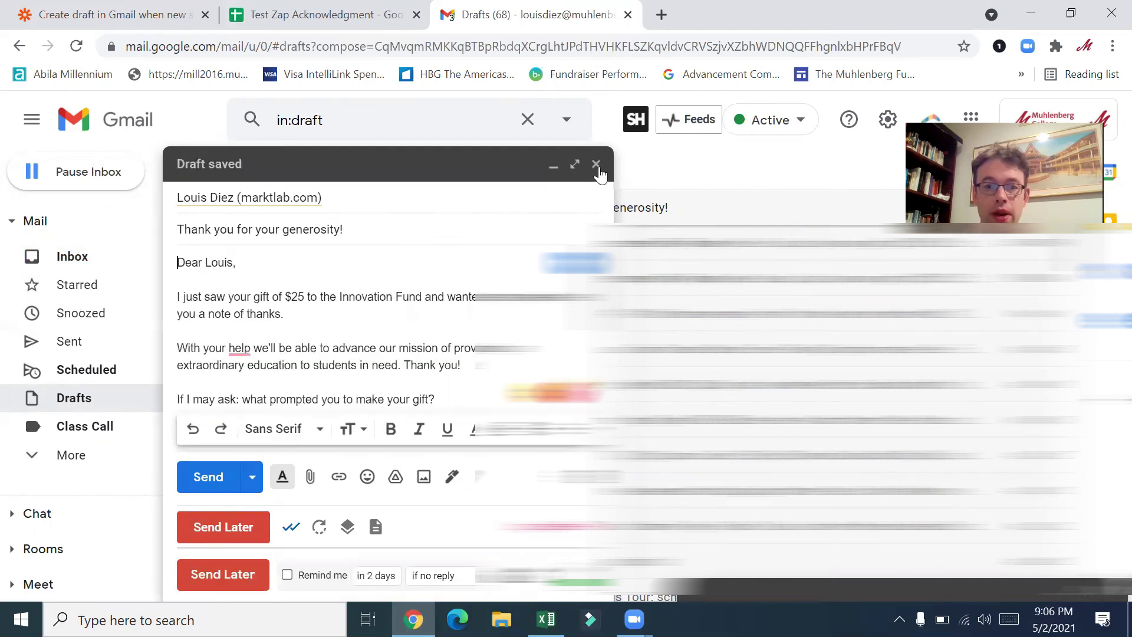